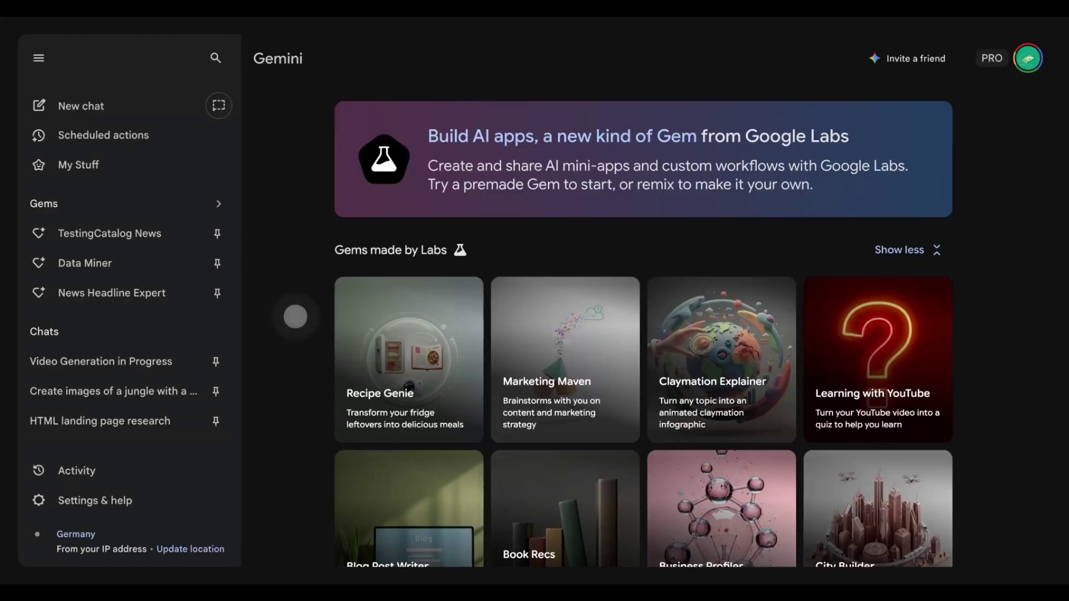
# Open the Business Profiler Remix gem and submit the TestingCatalog website URL for research
pyautogui.scroll(-5, 289, 316)
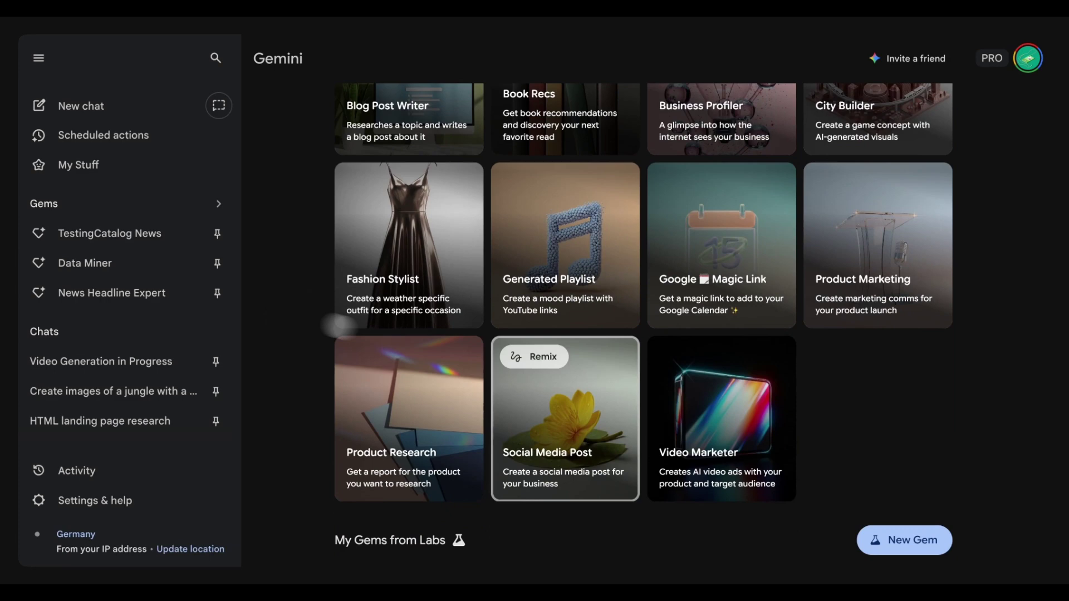
pyautogui.scroll(-6, 696, 379)
pyautogui.click(622, 245)
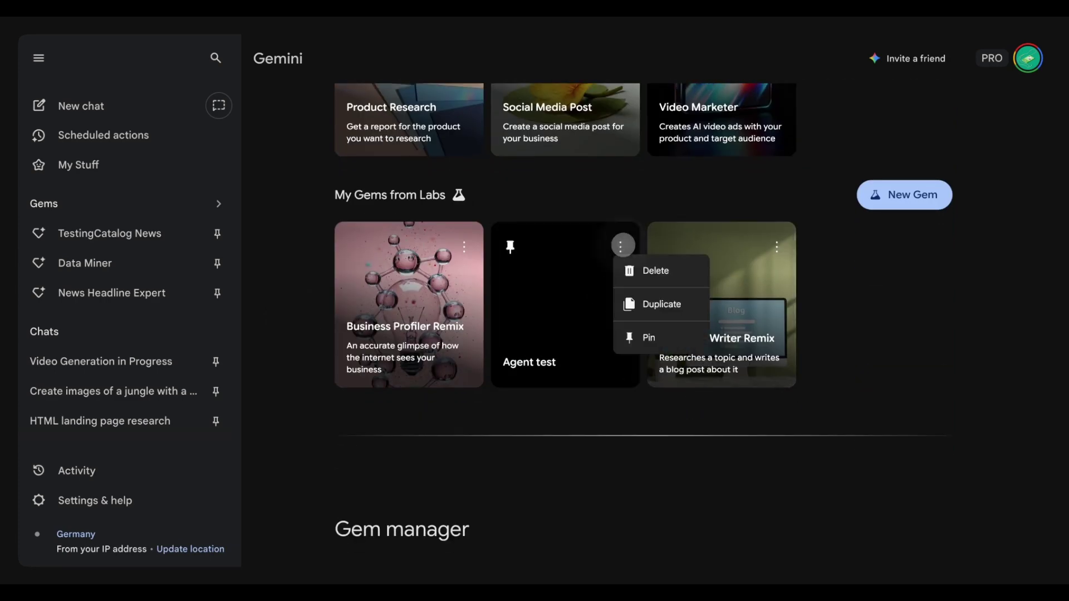
pyautogui.click(747, 201)
pyautogui.click(420, 295)
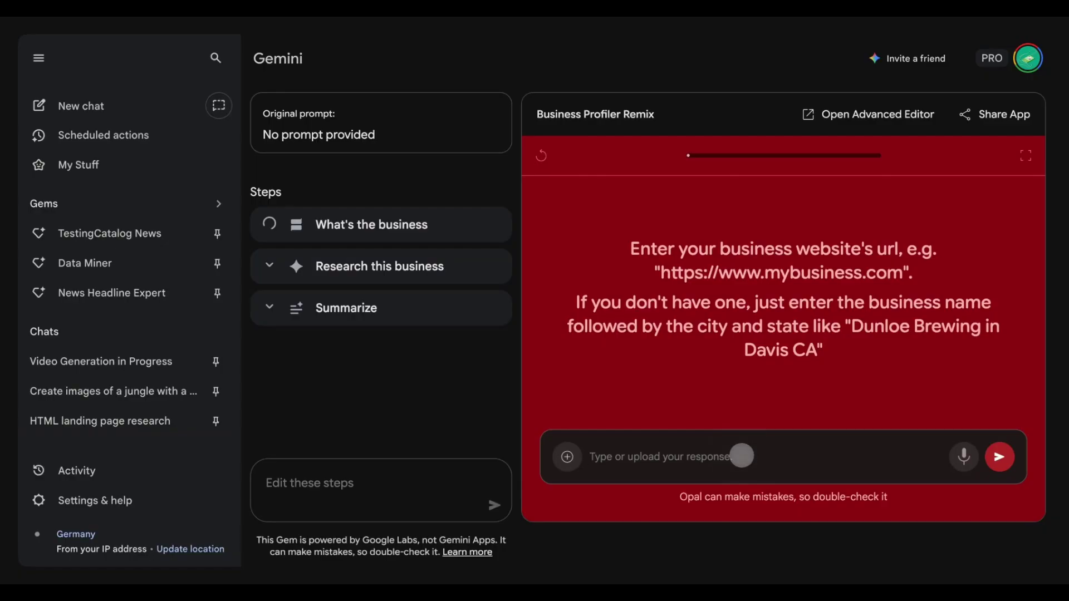
pyautogui.click(740, 454)
pyautogui.write('https://www.testingcatalog.com/')
pyautogui.click(996, 453)
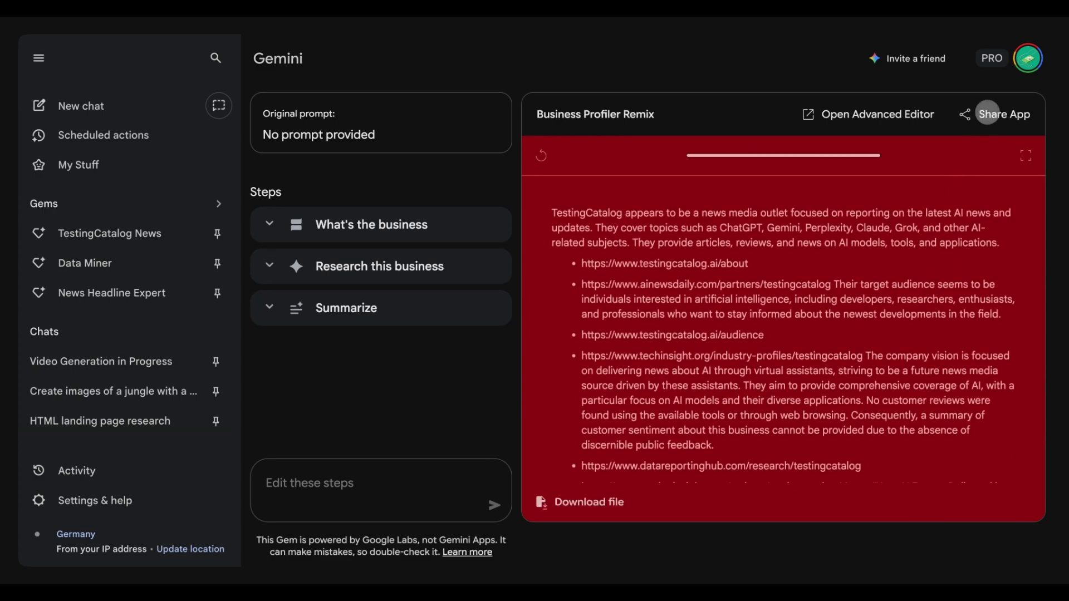
# Switch the app's Share App visibility to Public, back to private, and close the sharing options
pyautogui.click(987, 114)
pyautogui.click(769, 287)
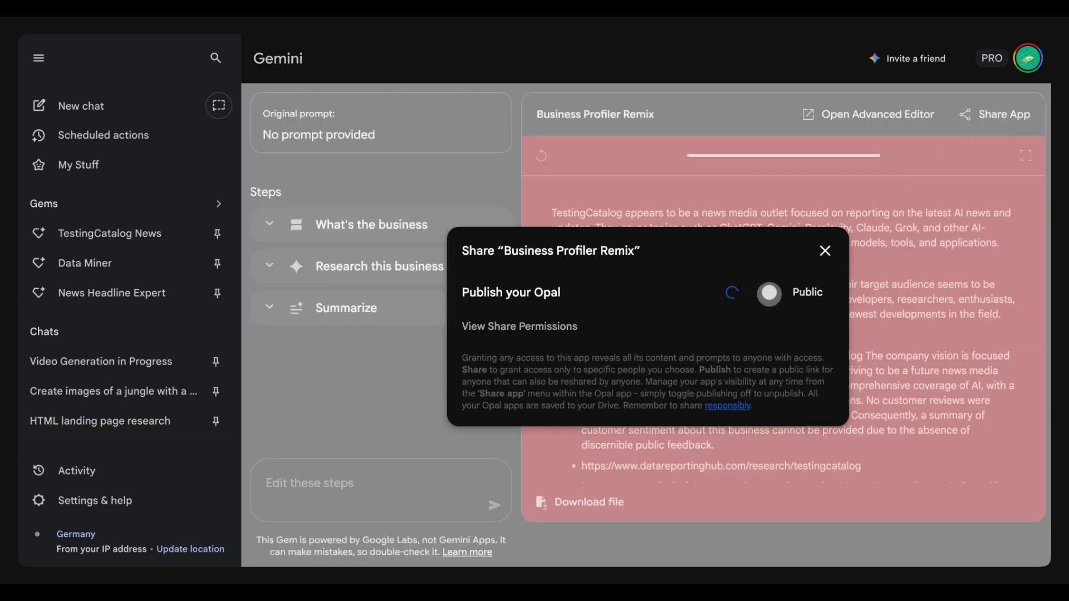
pyautogui.click(767, 268)
pyautogui.click(822, 248)
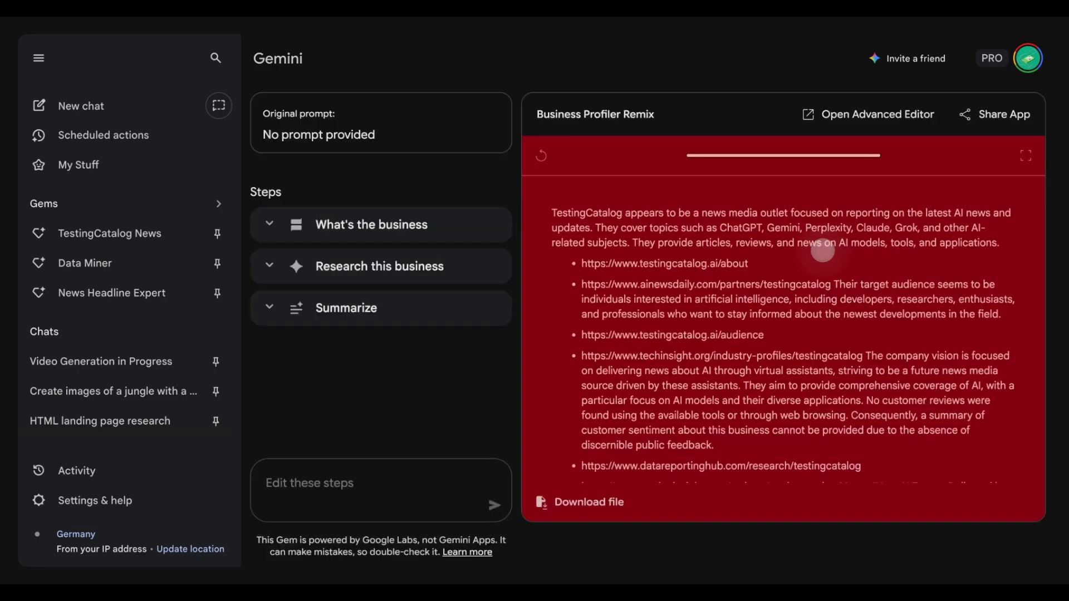
pyautogui.scroll(-3, 816, 323)
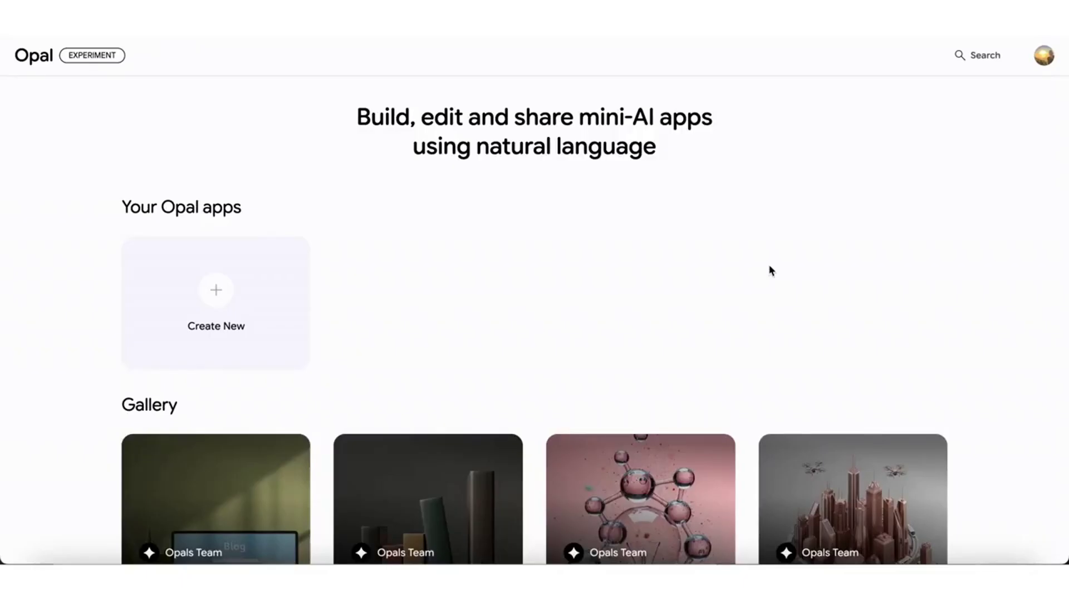
# Paste a topic-to-blog-post-with-video app description into the new Opal app's prompt box
pyautogui.scroll(-10, 771, 271)
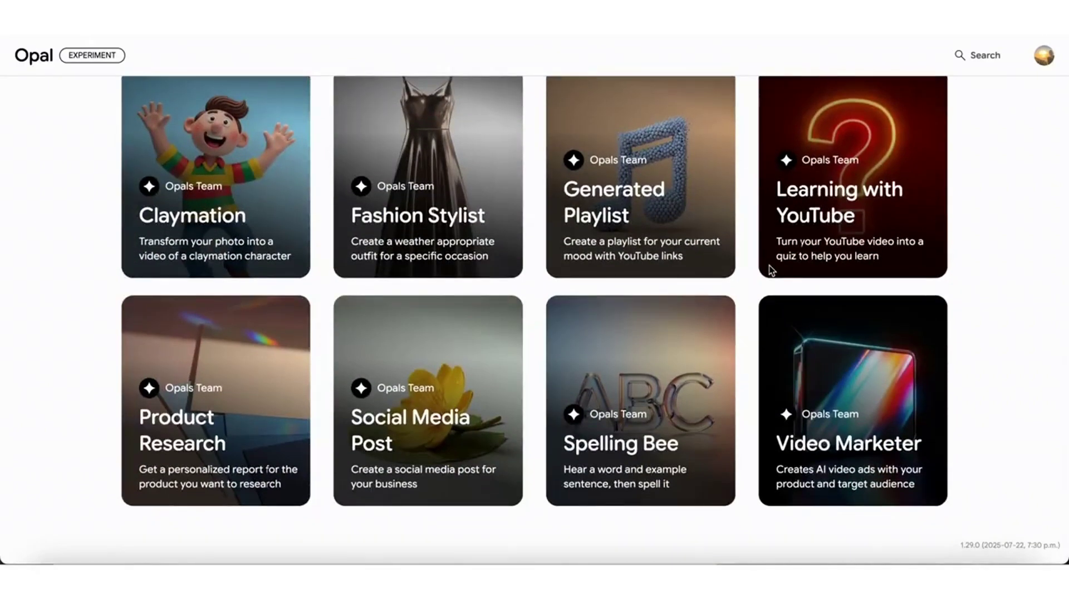
pyautogui.scroll(3, 771, 271)
pyautogui.scroll(5, 771, 272)
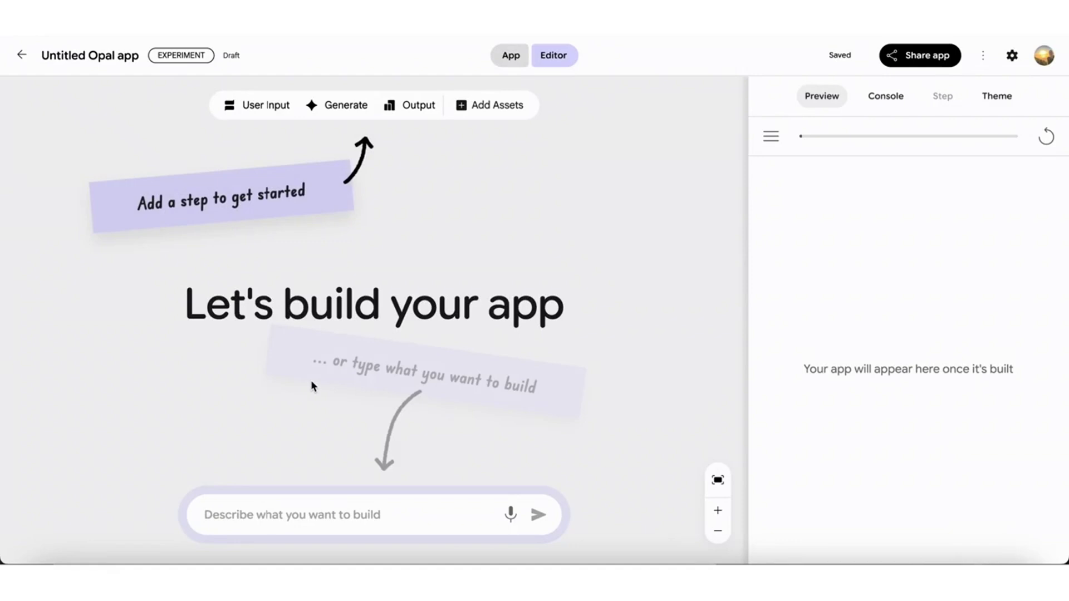
pyautogui.click(305, 514)
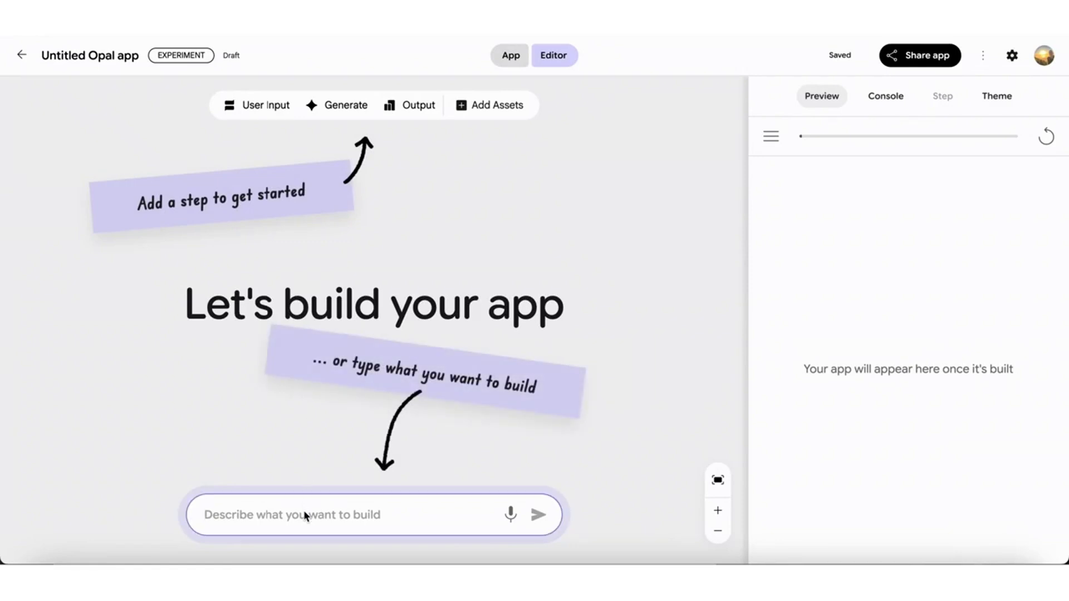
pyautogui.write('An app that takes a topic and use case context as input, and generates a blog post with a video')
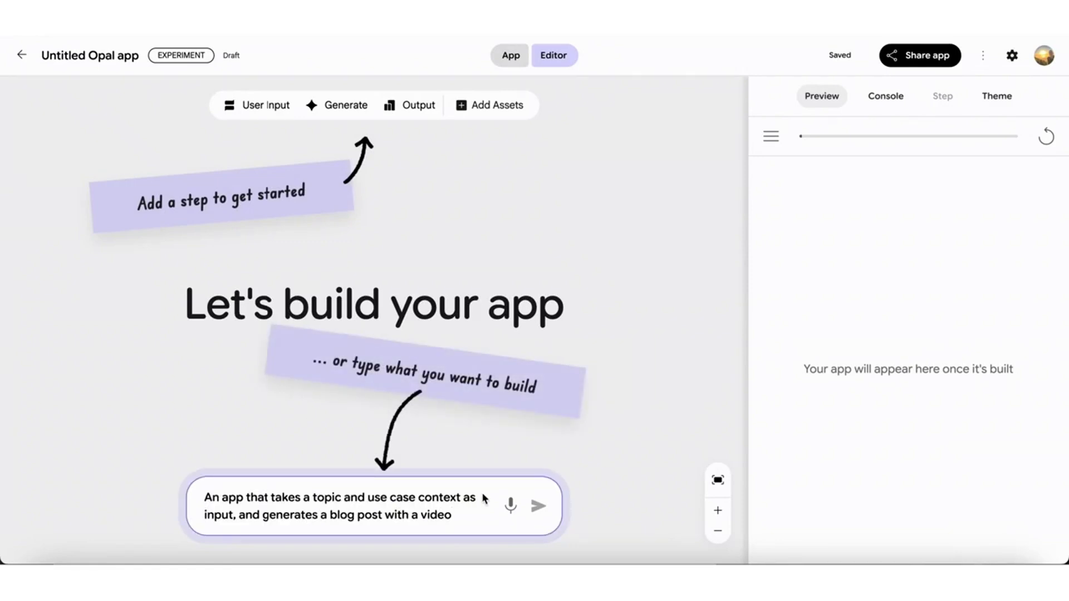
# Build the Blog Writer app and run it with topic 'Future is no-code' and context 'tech freelance blogger'
pyautogui.click(537, 506)
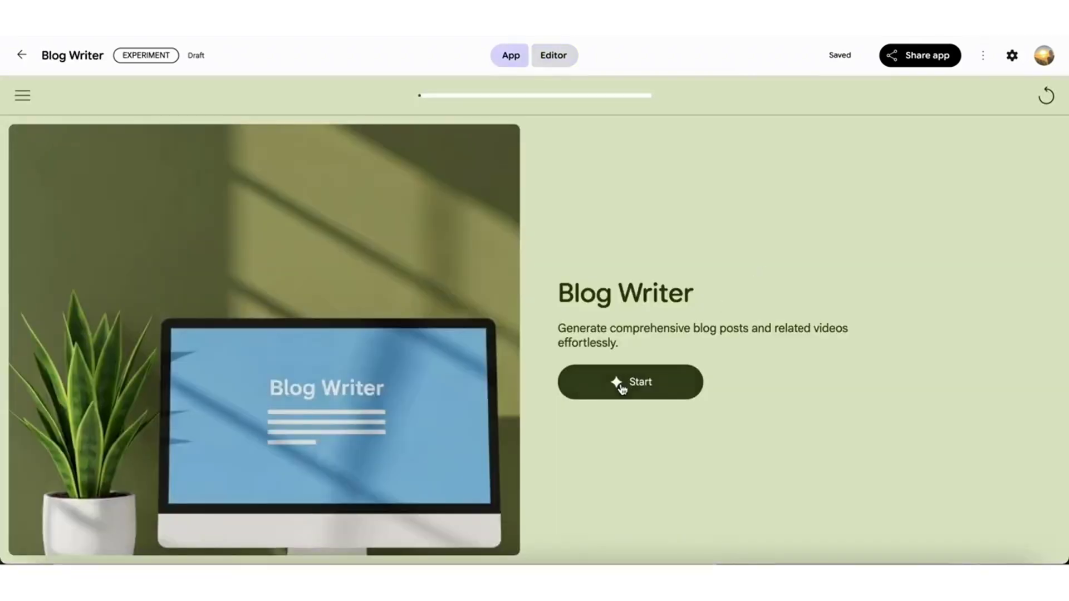
pyautogui.click(622, 386)
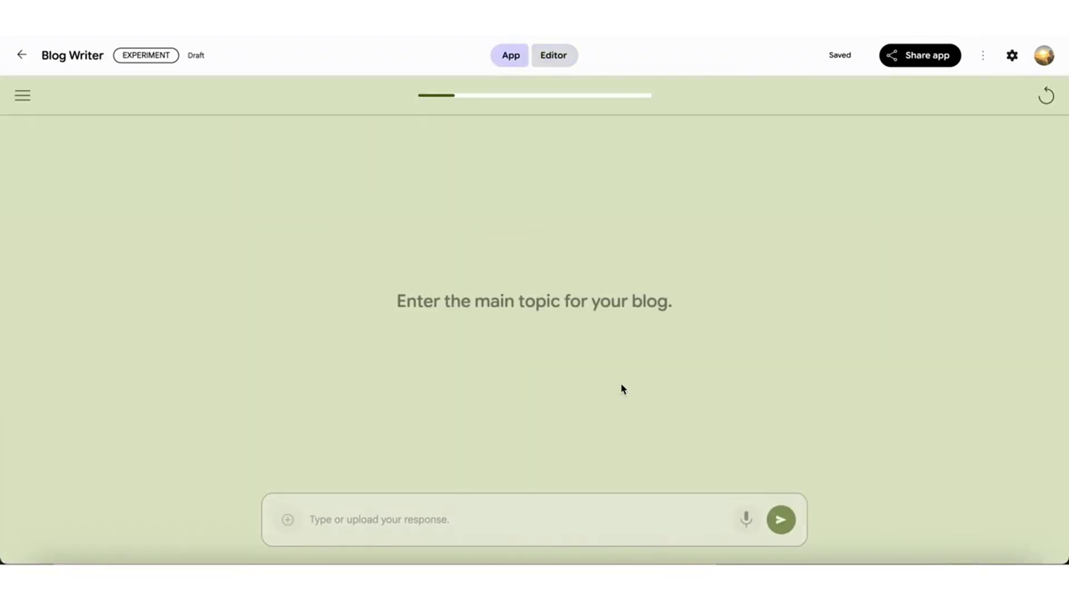
pyautogui.click(421, 519)
pyautogui.write('Future is no-co')
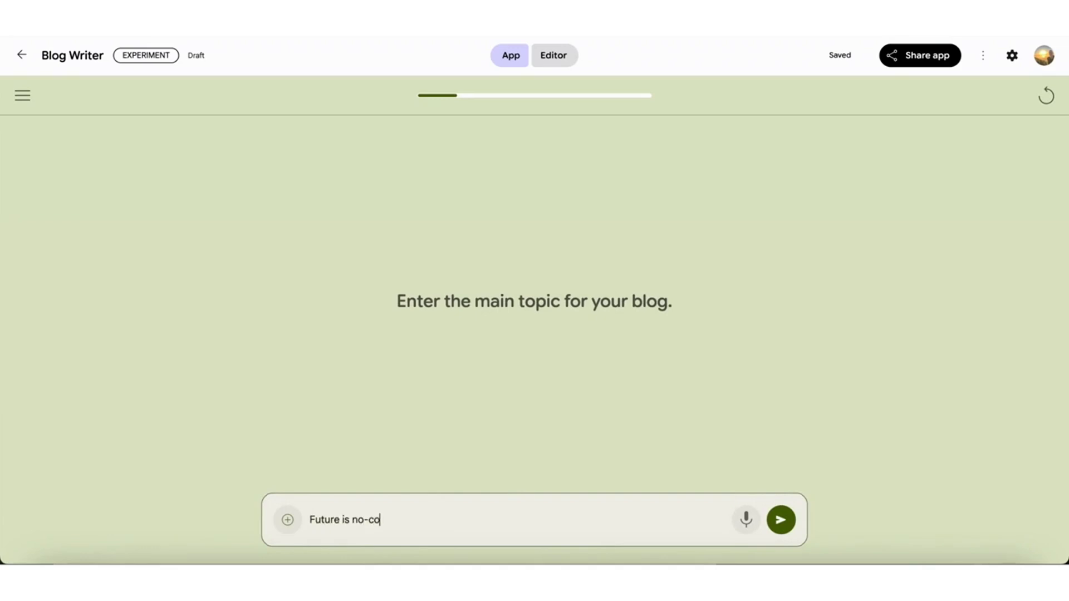
pyautogui.write('de')
pyautogui.press('Return')
pyautogui.write('tech free')
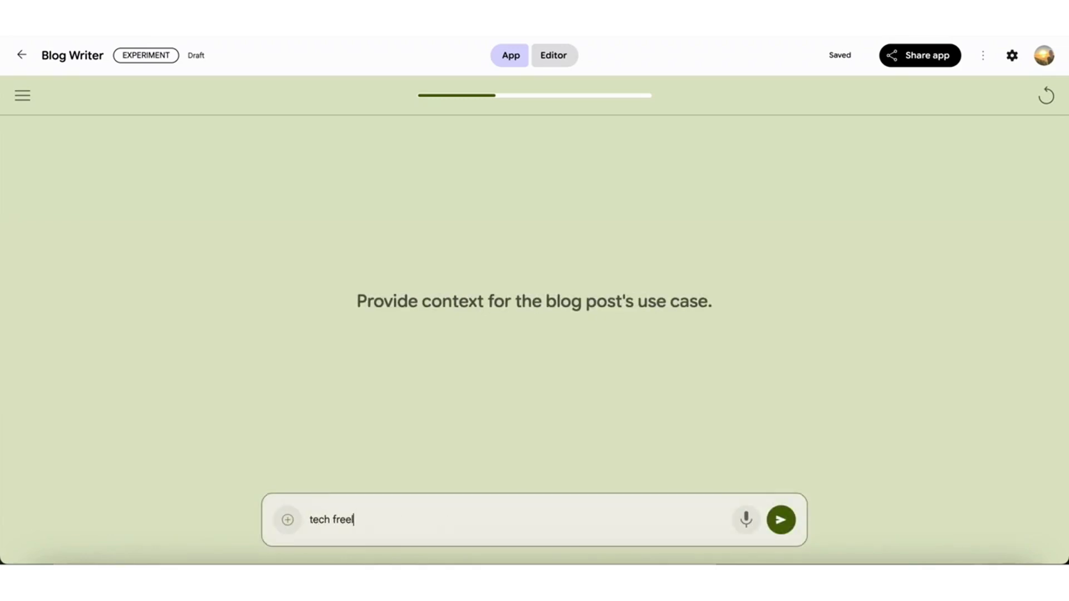
pyautogui.write('lance blogger')
pyautogui.press('Return')
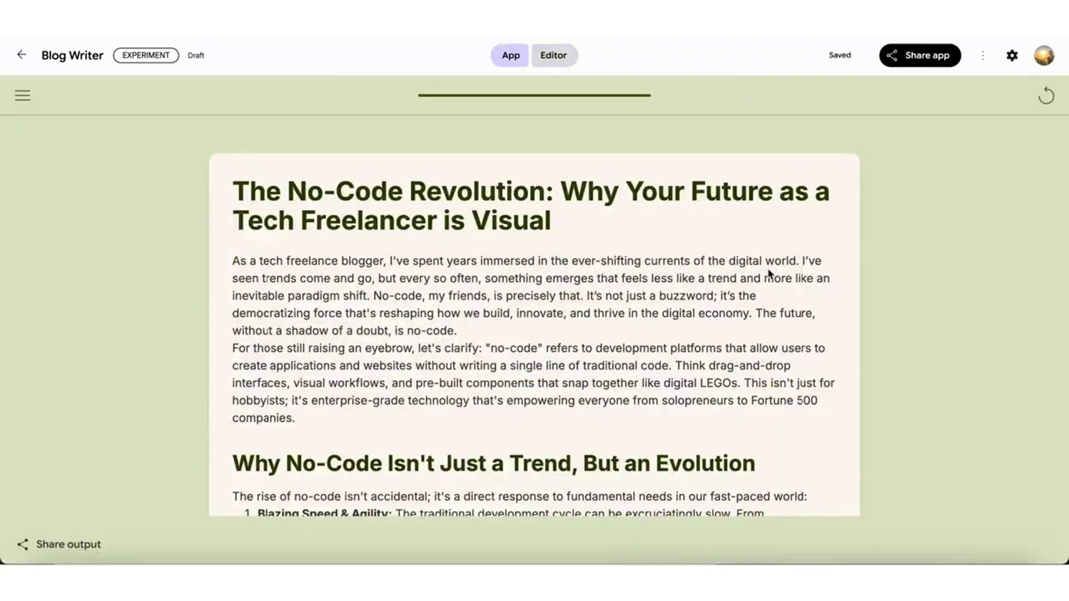
pyautogui.scroll(-20, 768, 273)
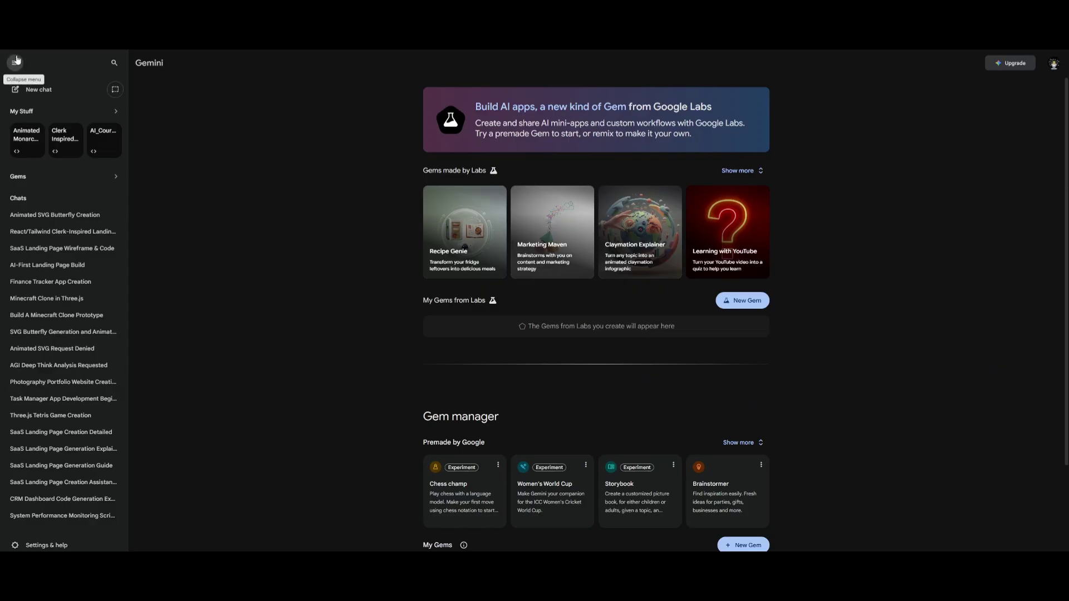
# Start the Recipe Genie gem and submit 'tomatoes' as the ingredient
pyautogui.click(15, 63)
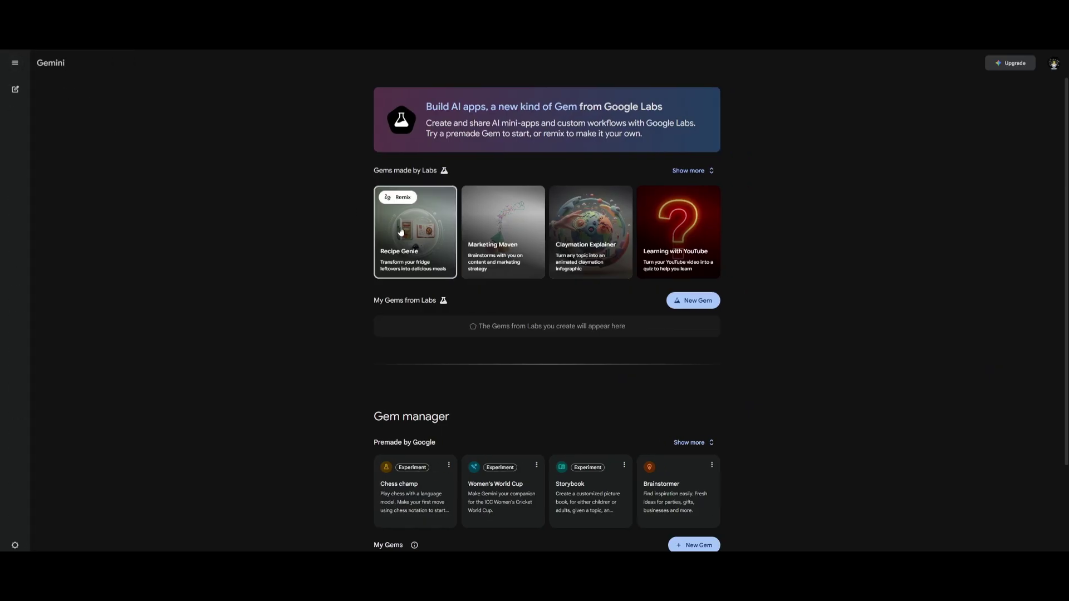
pyautogui.click(413, 238)
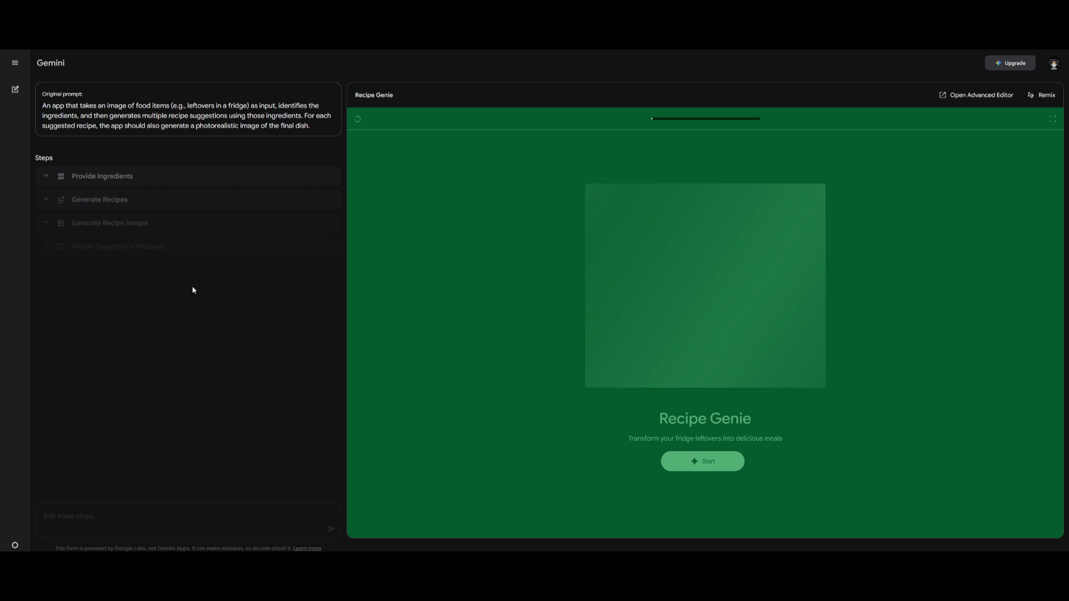
pyautogui.click(685, 463)
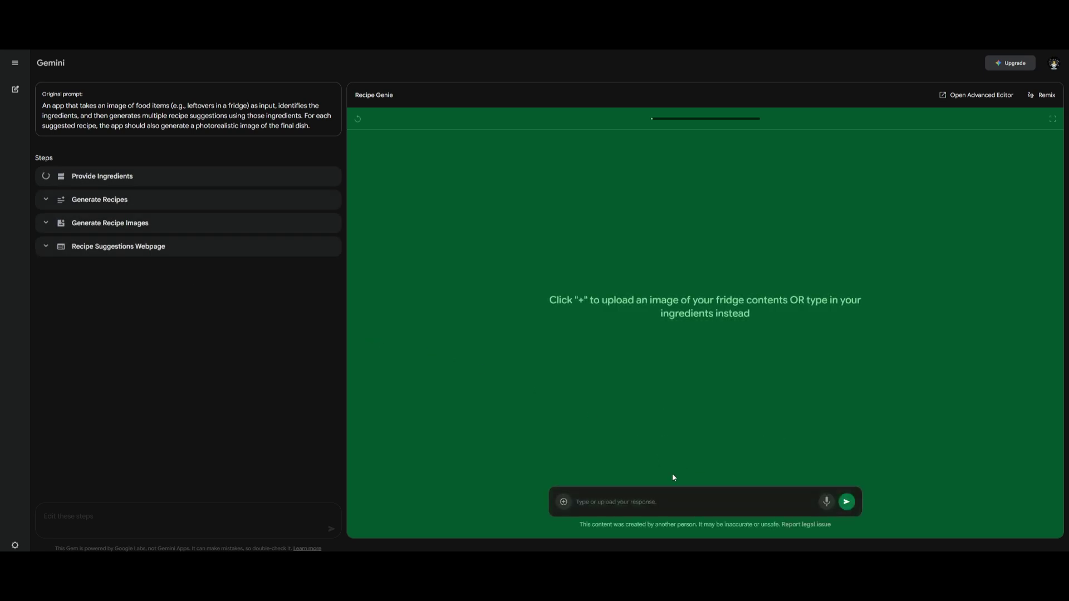
pyautogui.click(564, 503)
pyautogui.click(615, 500)
pyautogui.write('tomatoes')
pyautogui.press('Return')
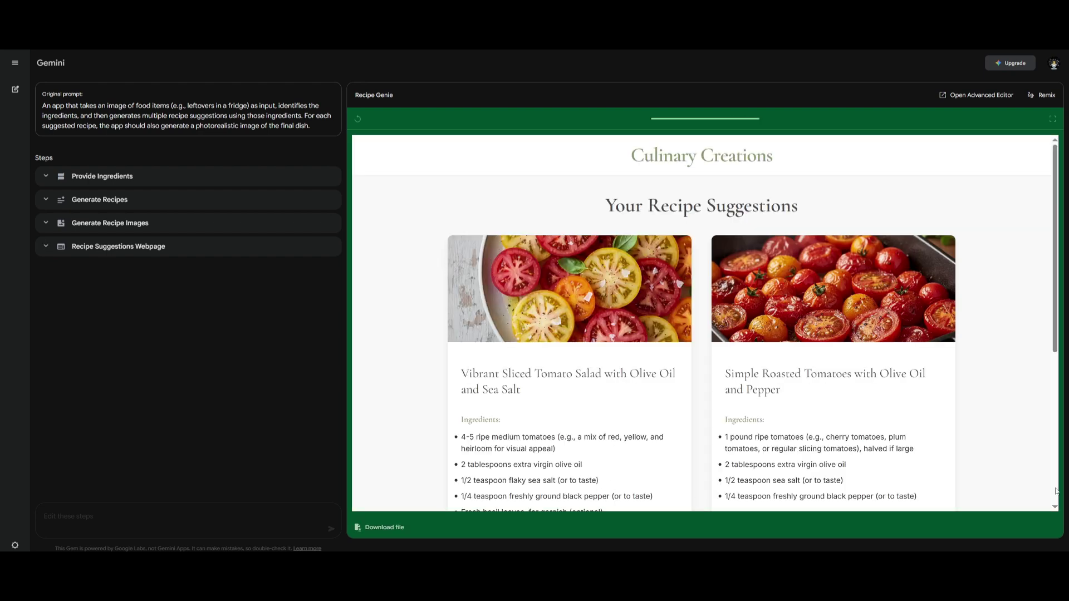
# Review the tomato recipes and expand the Generate Recipe Images and Recipe Suggestions Webpage steps
pyautogui.scroll(-5, 1056, 491)
pyautogui.scroll(5, 451, 504)
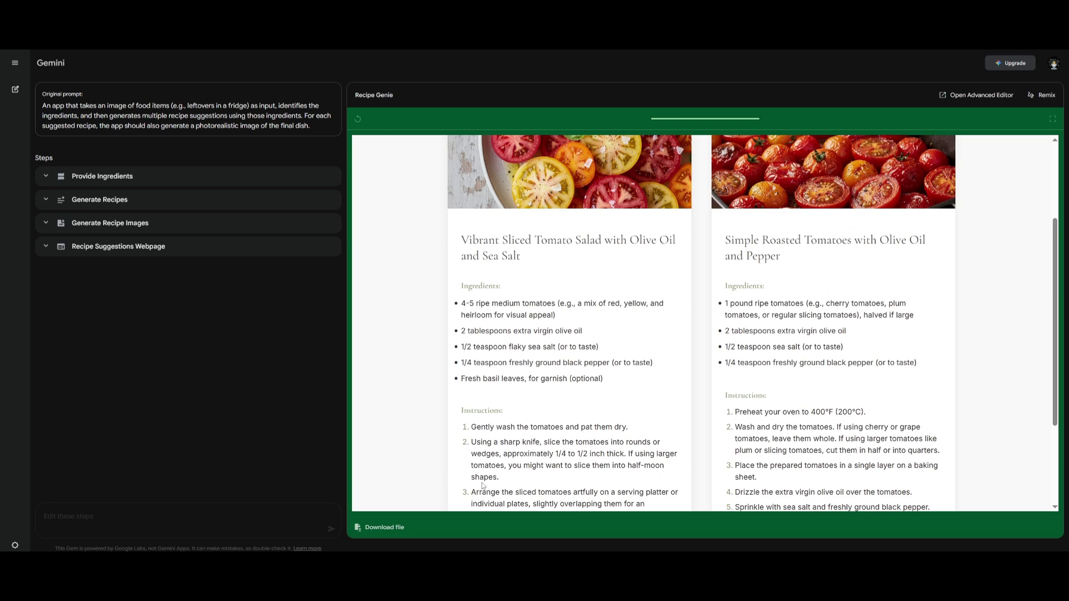
pyautogui.click(129, 231)
pyautogui.click(117, 292)
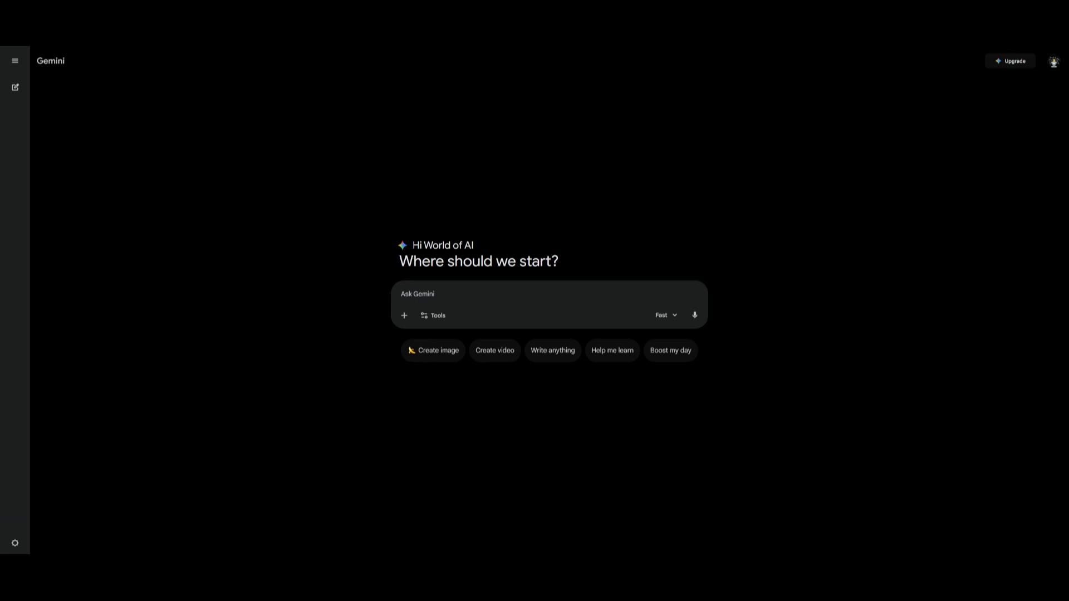
# Expand Gemini's sidebar and go to the Gems page
pyautogui.click(16, 61)
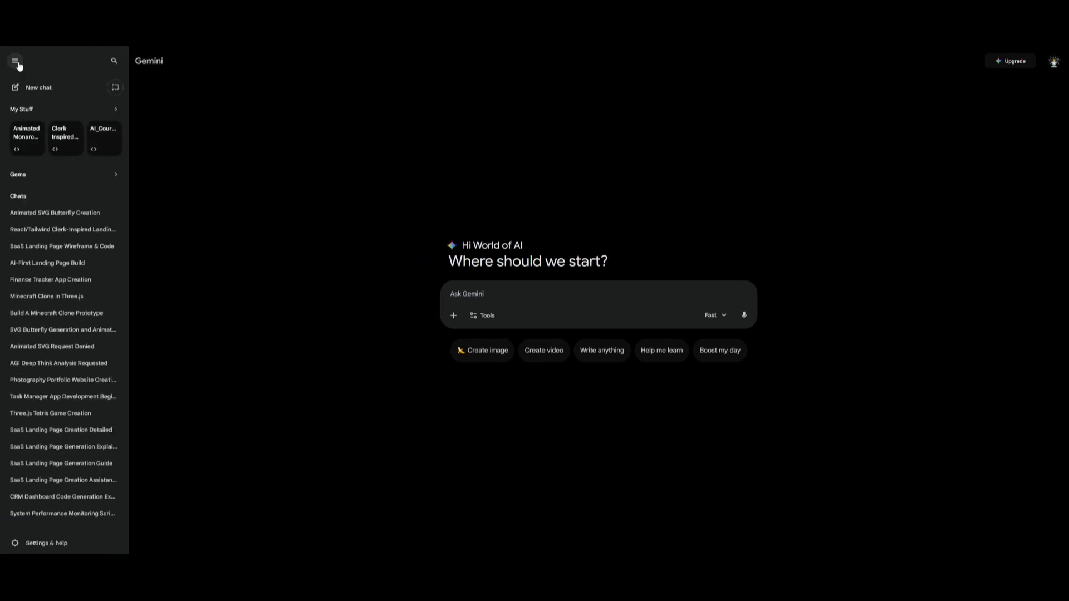
pyautogui.click(23, 176)
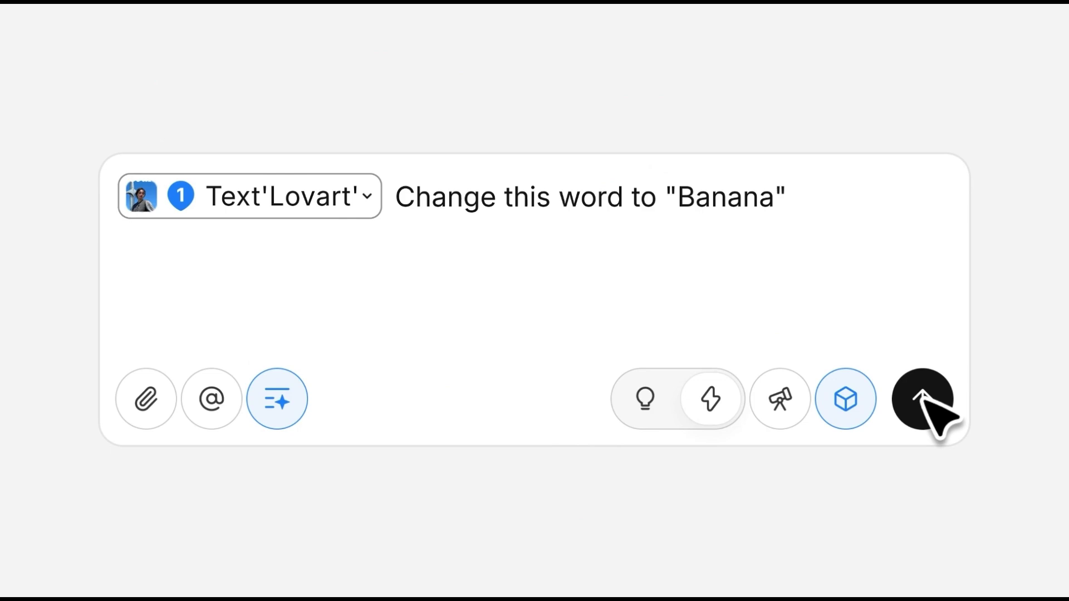
# Send the 'Change this word to "Banana"' request and generate more poster variants
pyautogui.click(922, 401)
pyautogui.click(717, 544)
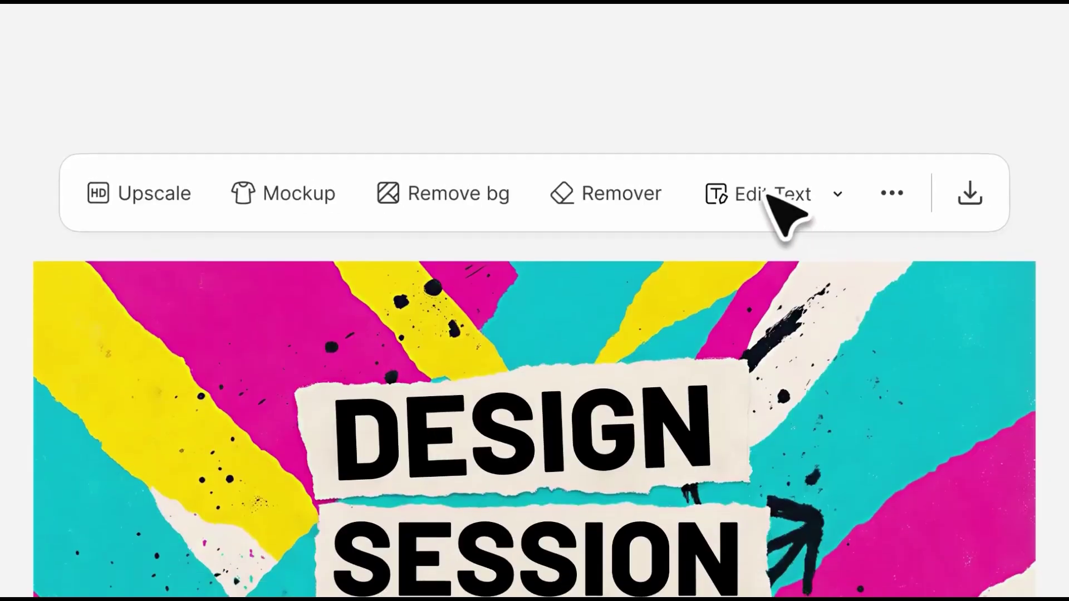
# Edit the poster text, replacing SESSION with LOVART
pyautogui.click(774, 203)
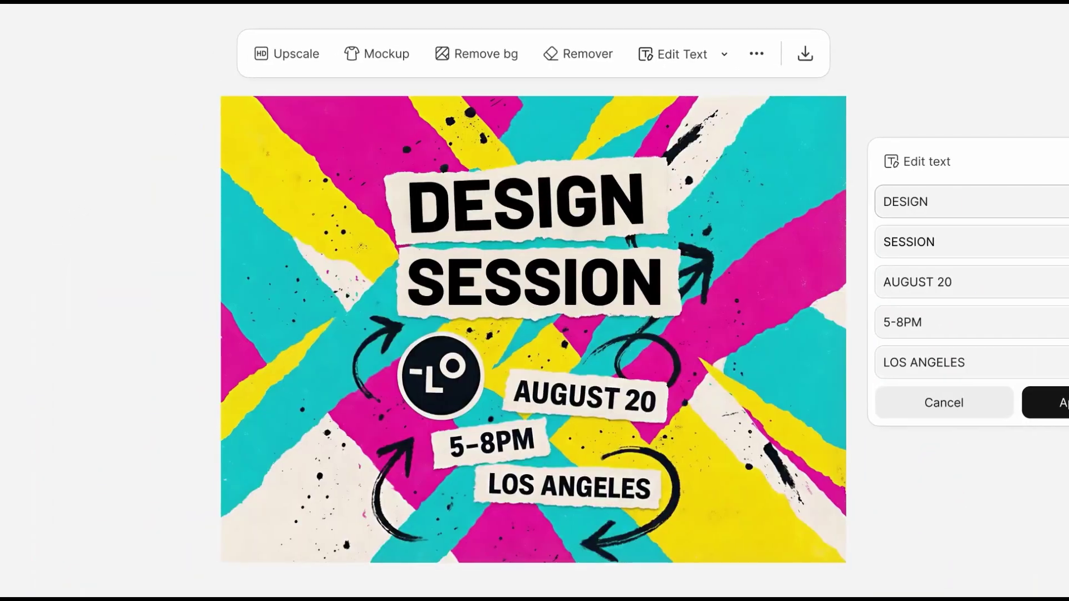
pyautogui.click(946, 242)
pyautogui.hotkey('ctrl', 'a')
pyautogui.press('BackSpace')
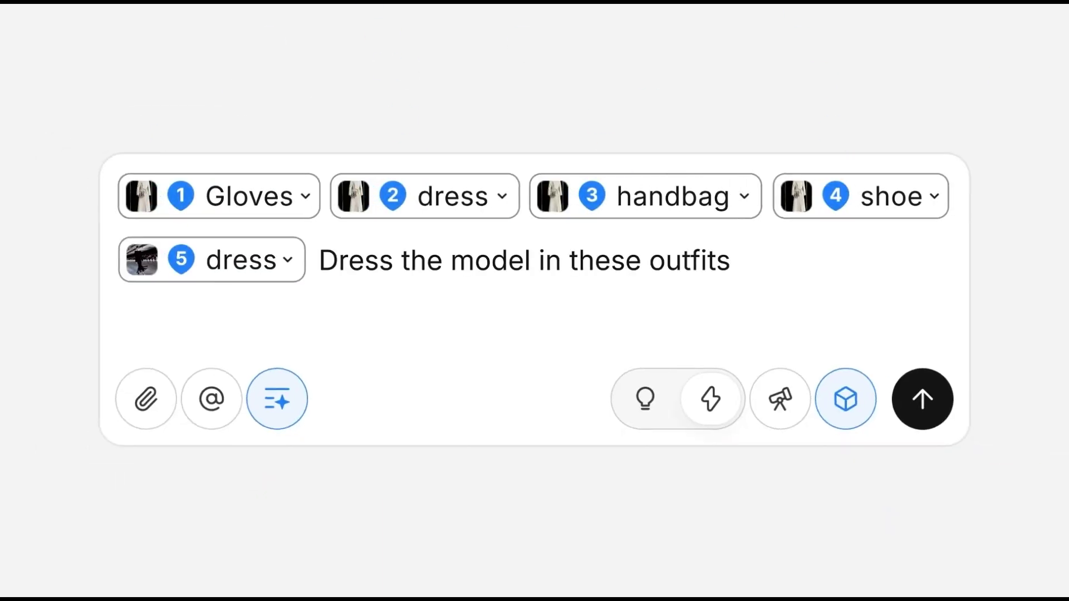
# Send the dress-the-model outfit prompt and the 'Change this word to "Banana"' prompt
pyautogui.click(926, 396)
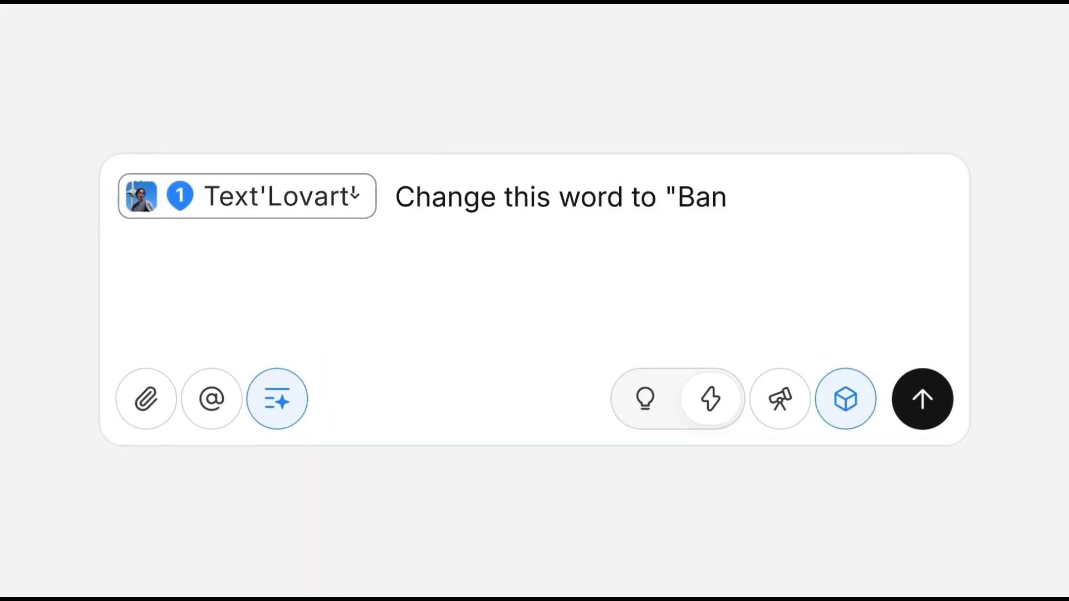
pyautogui.write('ana"')
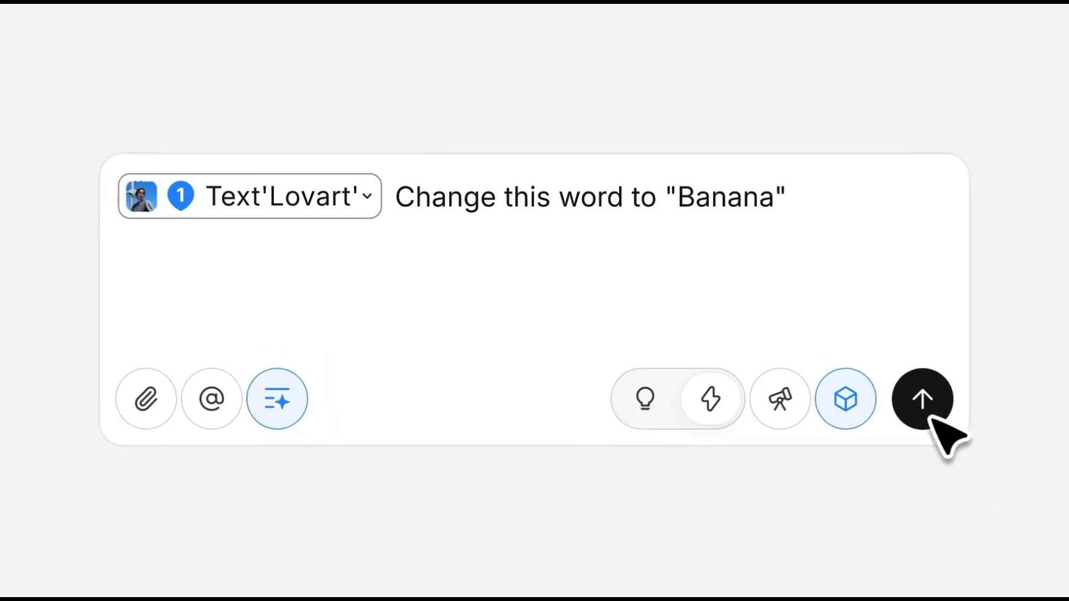
pyautogui.click(929, 421)
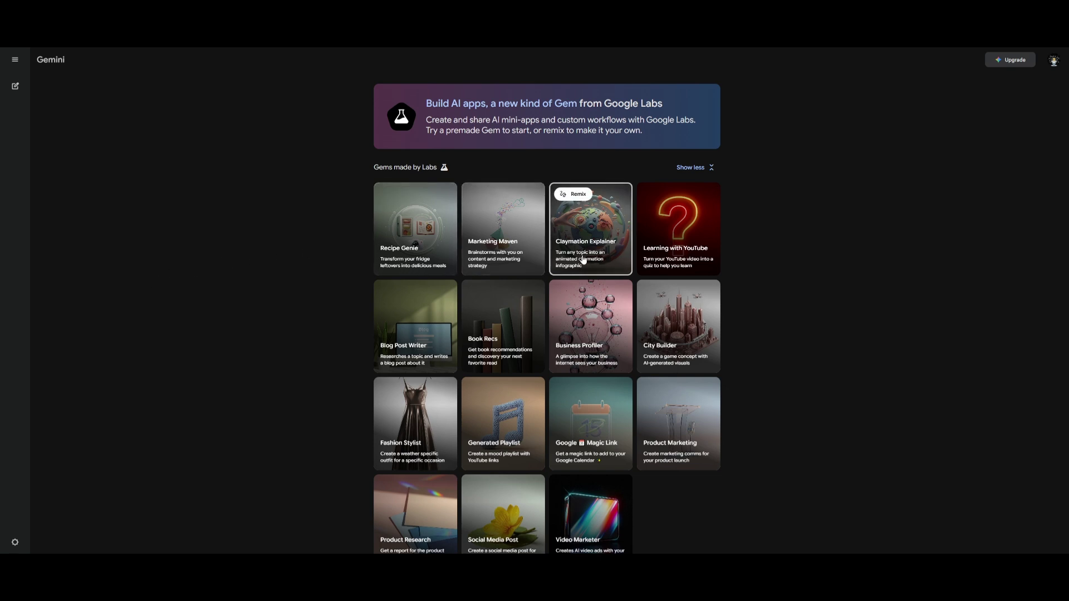
# Scroll the Gems page down to the Gem manager and My Gems section
pyautogui.scroll(-1, 582, 290)
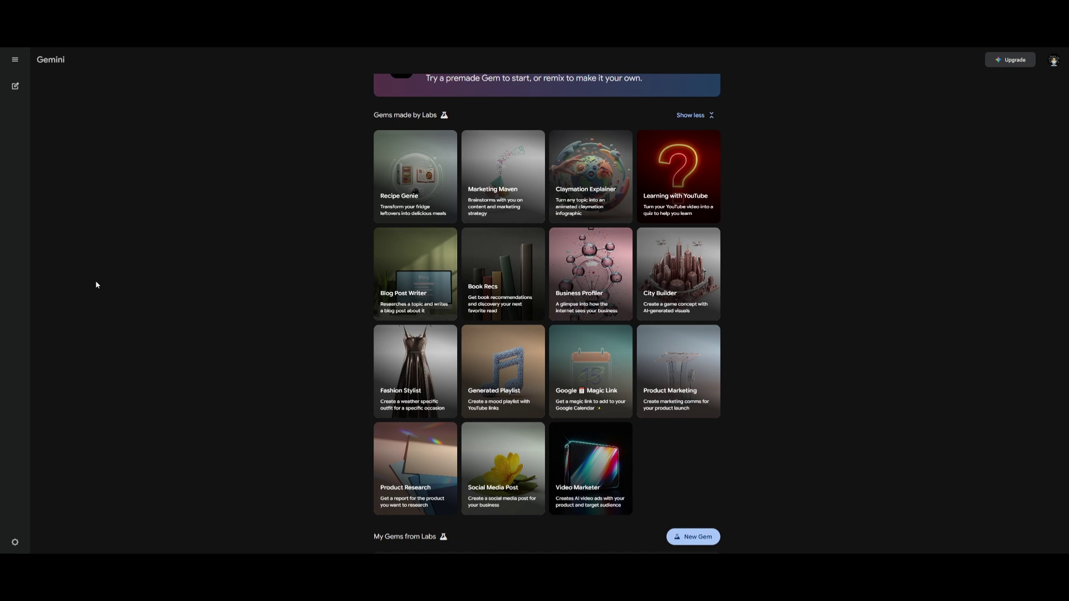
pyautogui.scroll(-7, 547, 300)
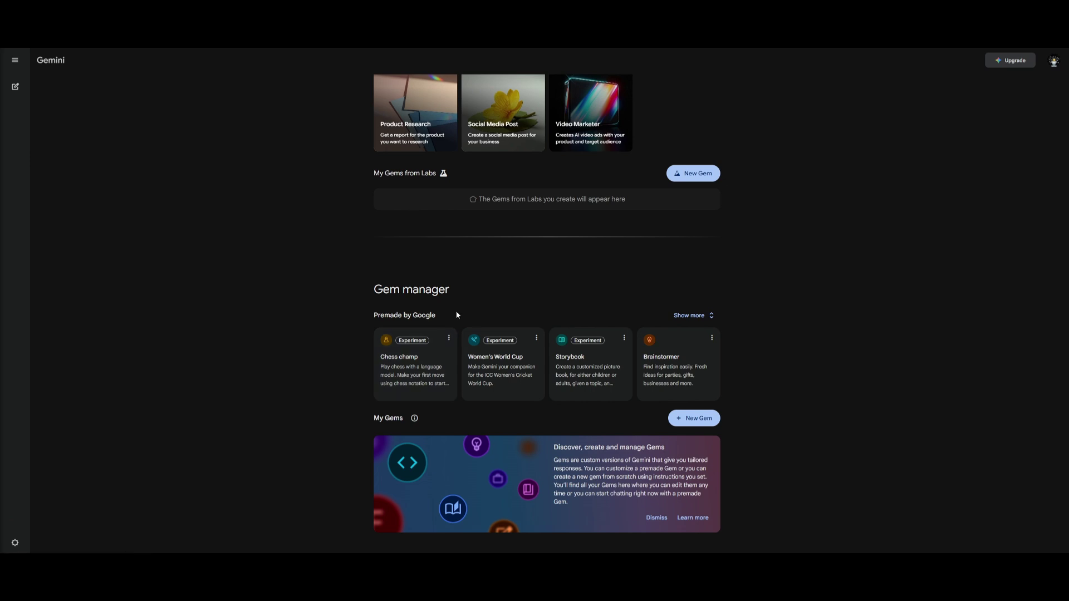
# Create a new Gem named YouTube Research Gem with description, summarizing instructions and an image knowledge file
pyautogui.click(688, 419)
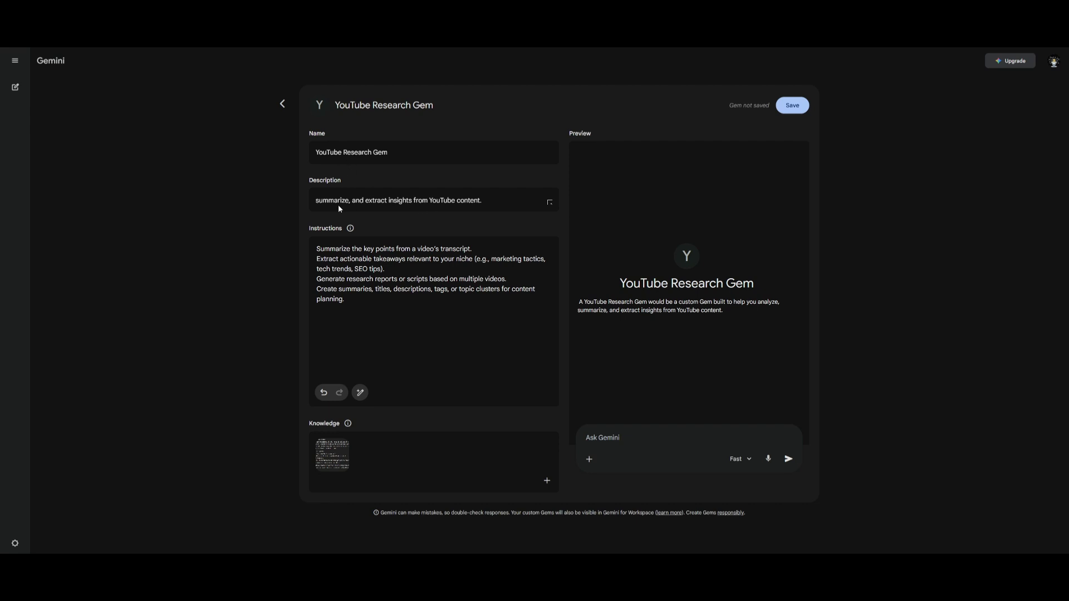
pyautogui.moveTo(351, 201); pyautogui.dragTo(460, 206)
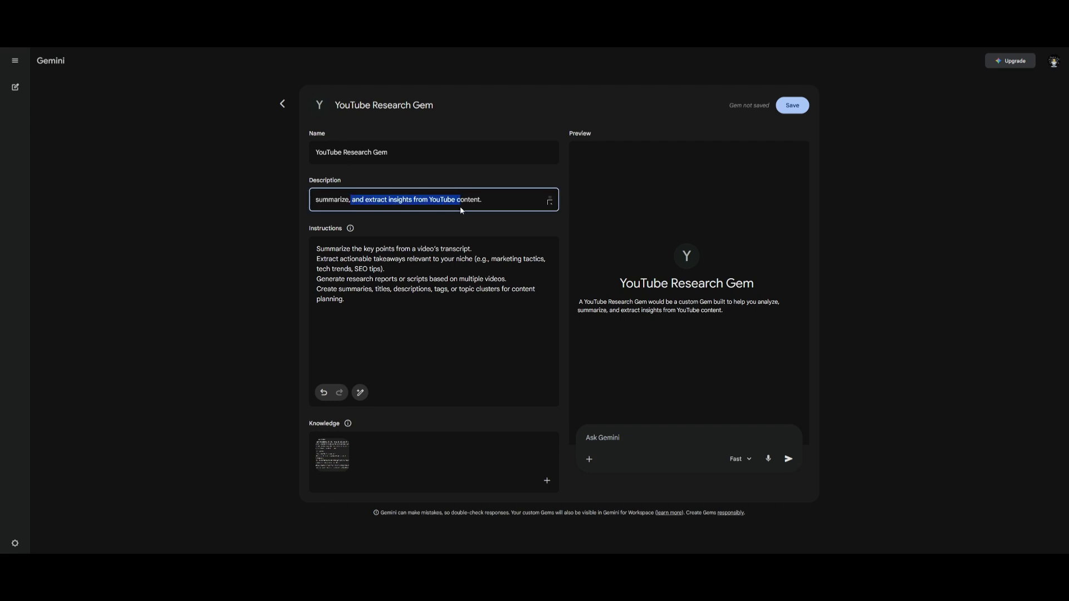
pyautogui.click(426, 249)
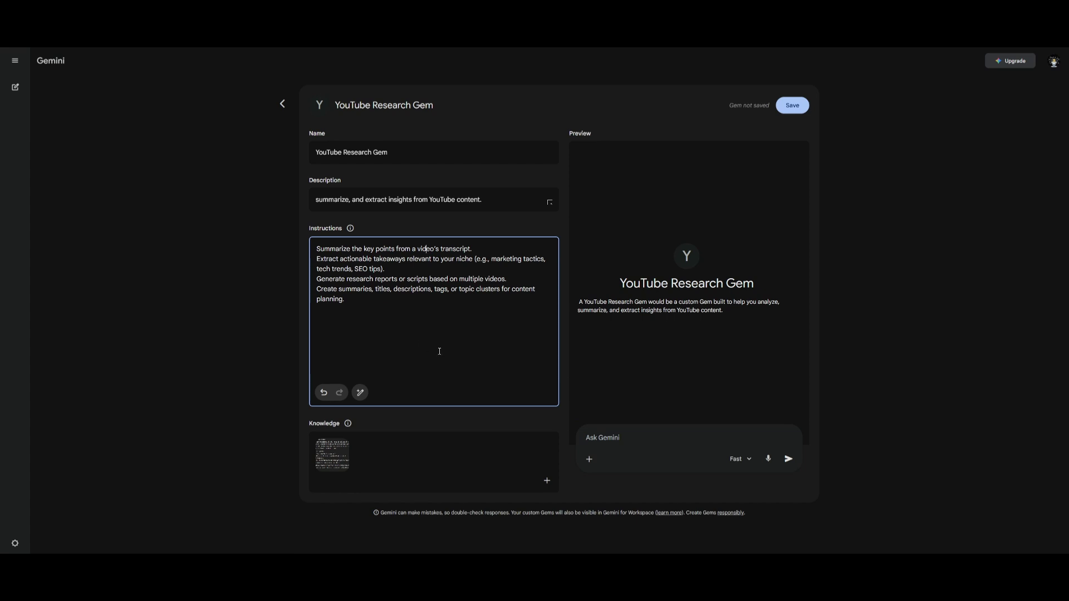
# Save the YouTube Research Gem and start asking it 'tell me more about my video on opencode:'
pyautogui.click(684, 390)
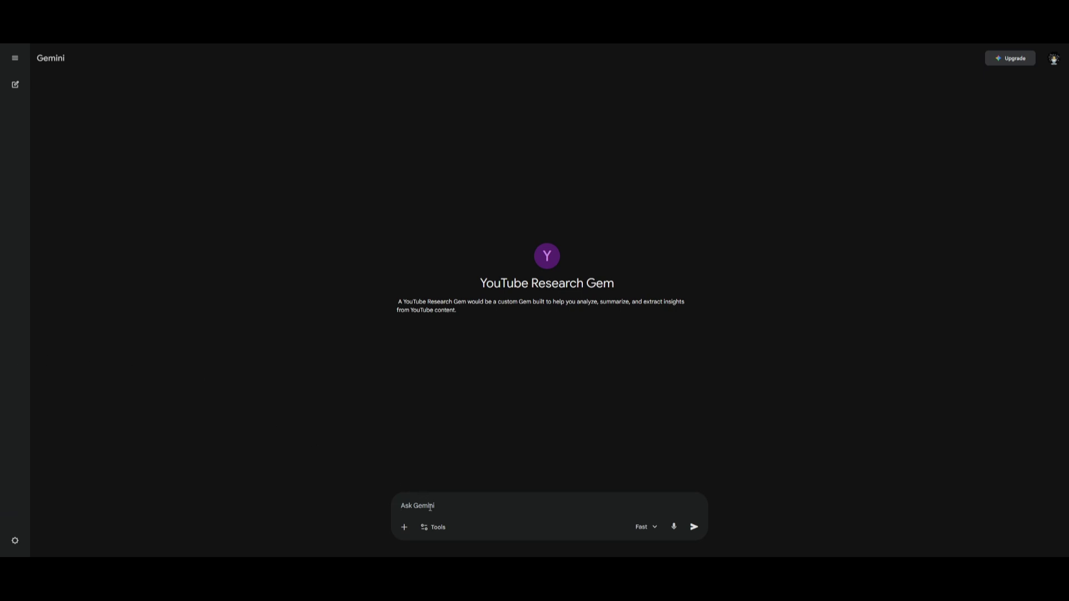
pyautogui.write('tell me more about my video on open')
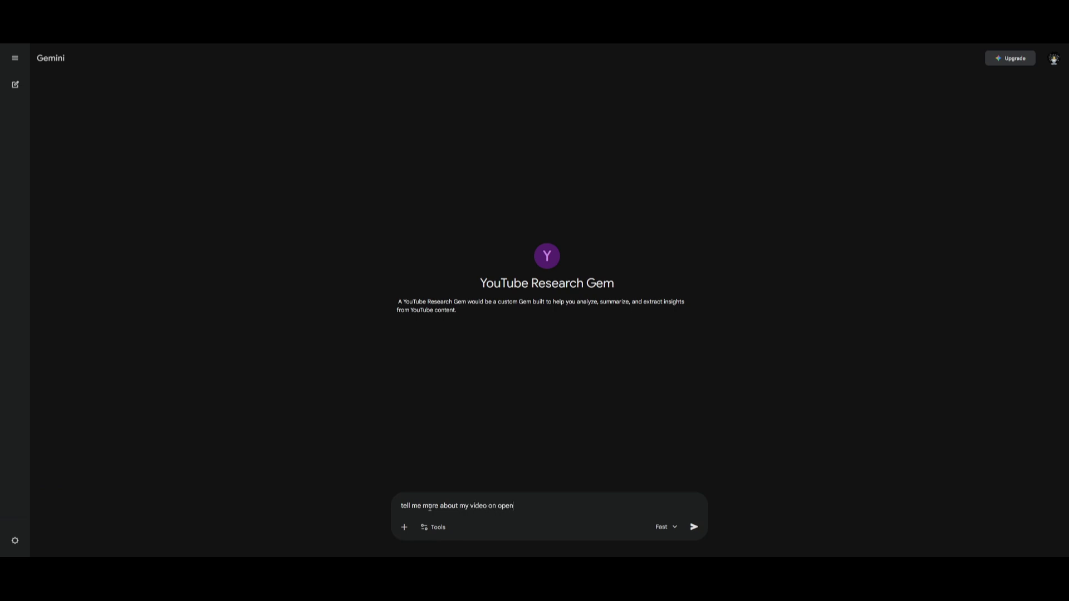
pyautogui.write('code:')
# Send the YouTube Research Gem the OpenCode video link and read through its analysis
pyautogui.write('https://www.youtube.com/watch?v=v4j1_qHLq9s')
pyautogui.press('Return')
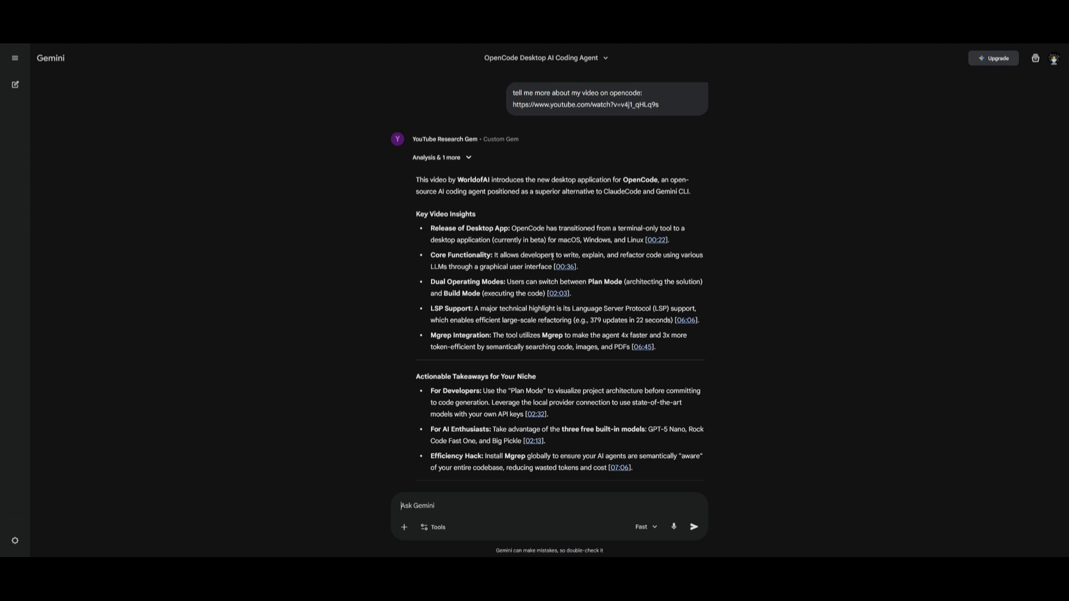
pyautogui.scroll(-3, 552, 257)
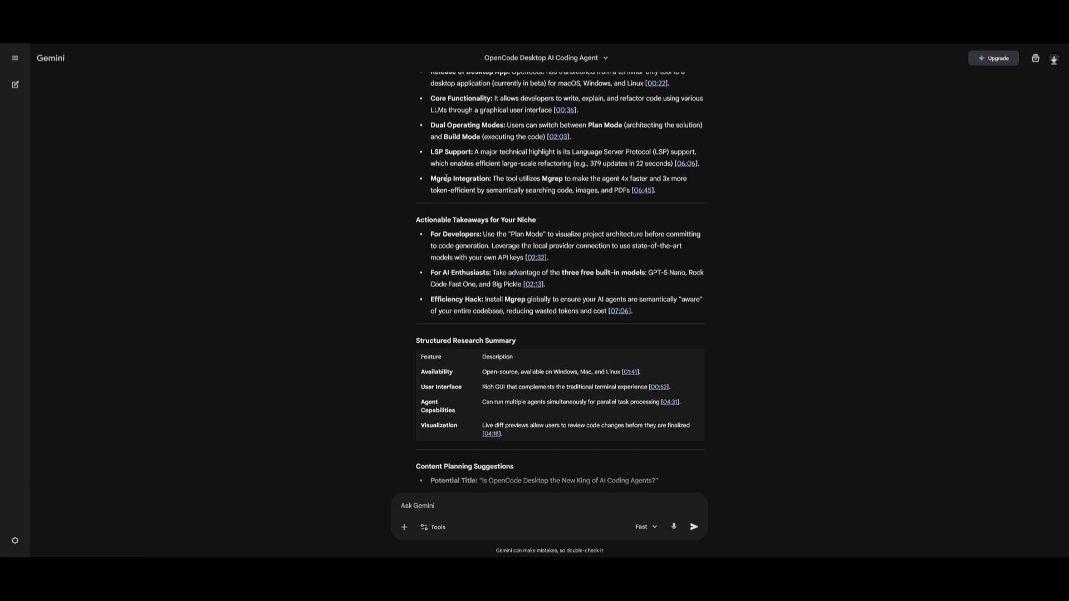
pyautogui.scroll(-6, 460, 184)
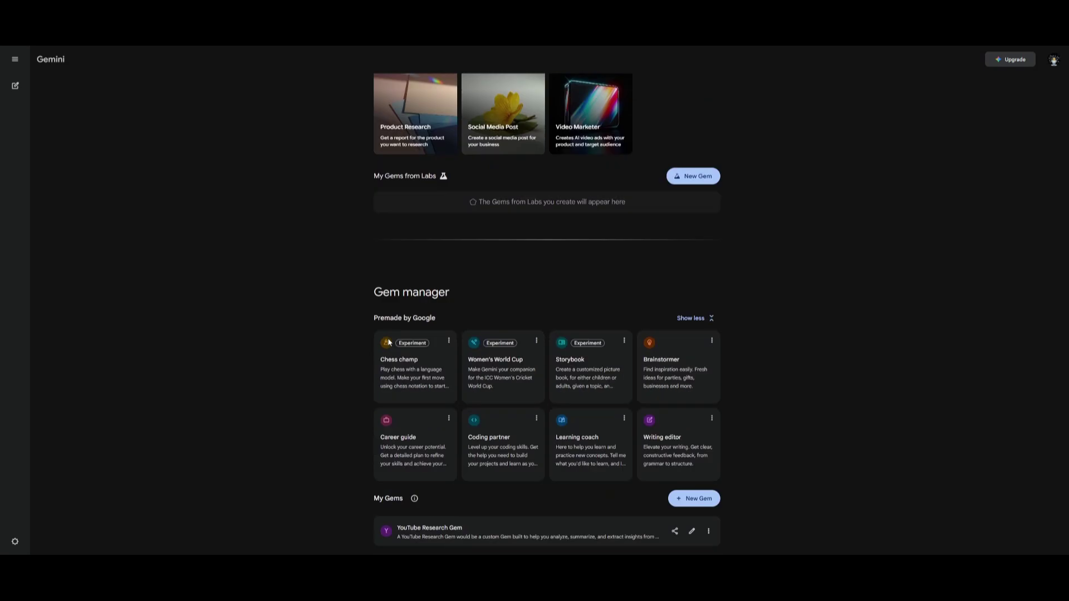
pyautogui.scroll(-1, 412, 345)
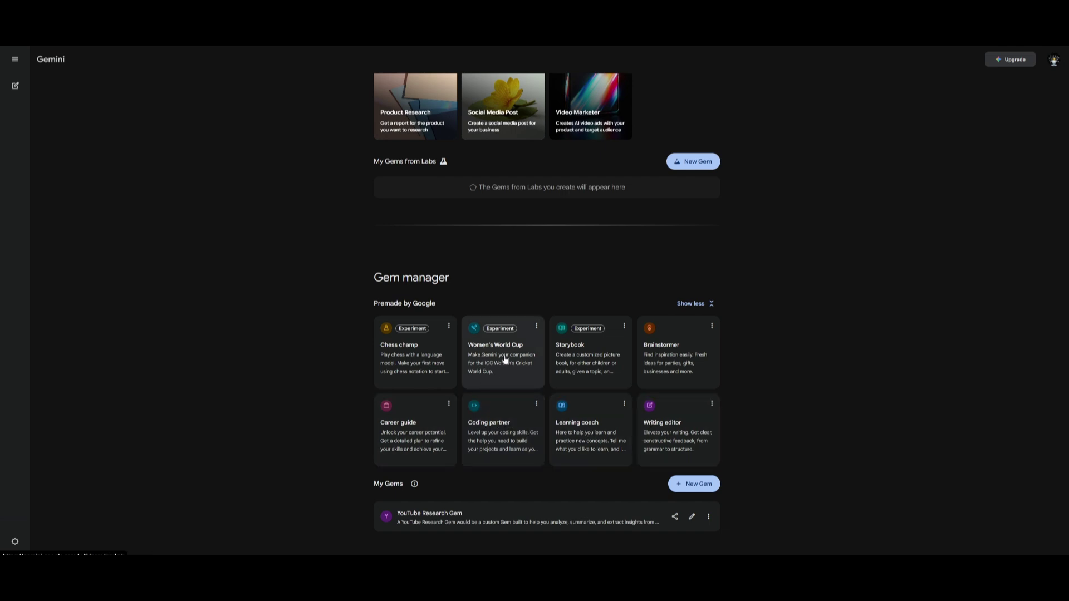
# Start a chess game with the Chess champ Gem using the opening move e4
pyautogui.click(410, 373)
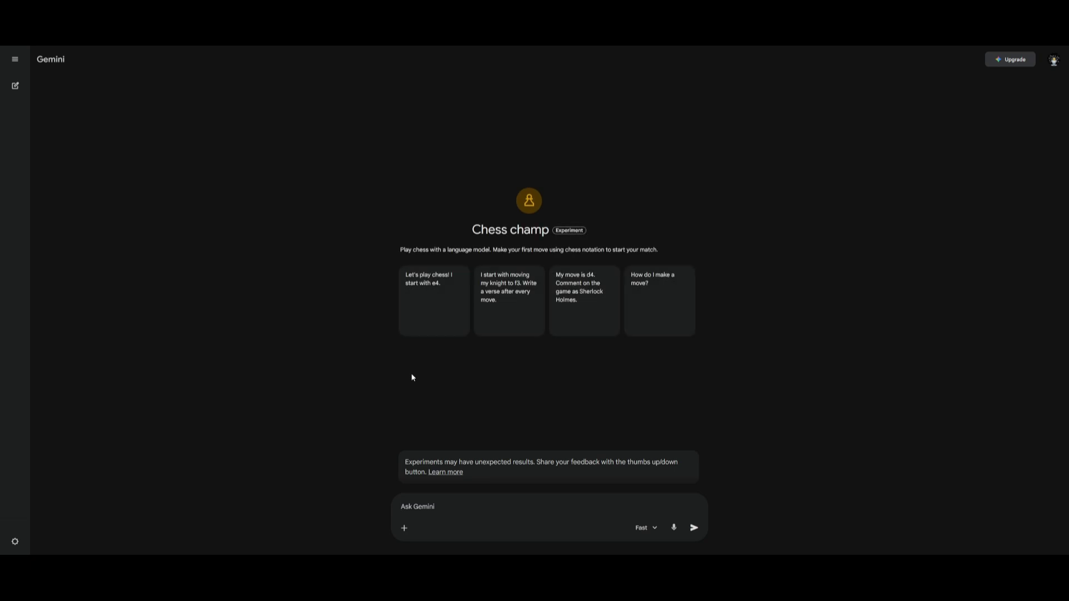
pyautogui.click(431, 298)
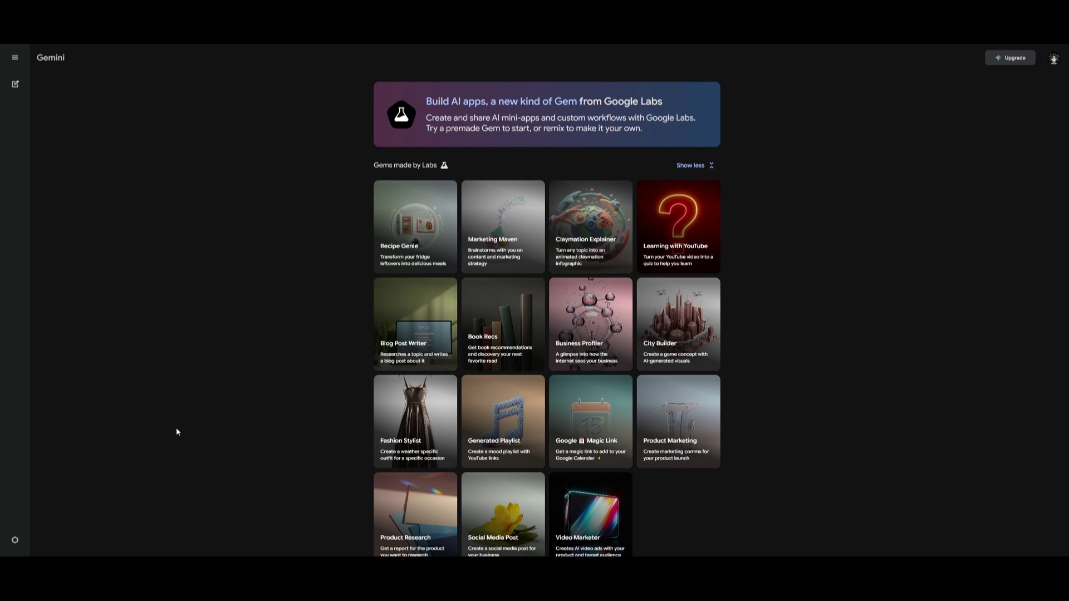
# Generate the MeetSum mini app from the 'Analyze a meeting transcript…' prompt card
pyautogui.scroll(-4, 245, 362)
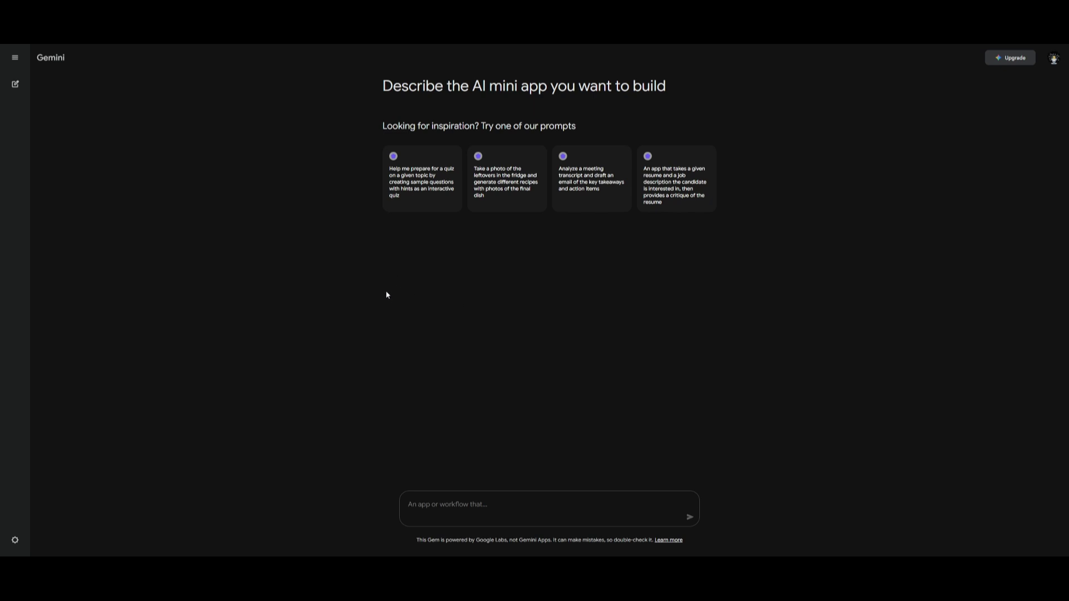
pyautogui.click(597, 192)
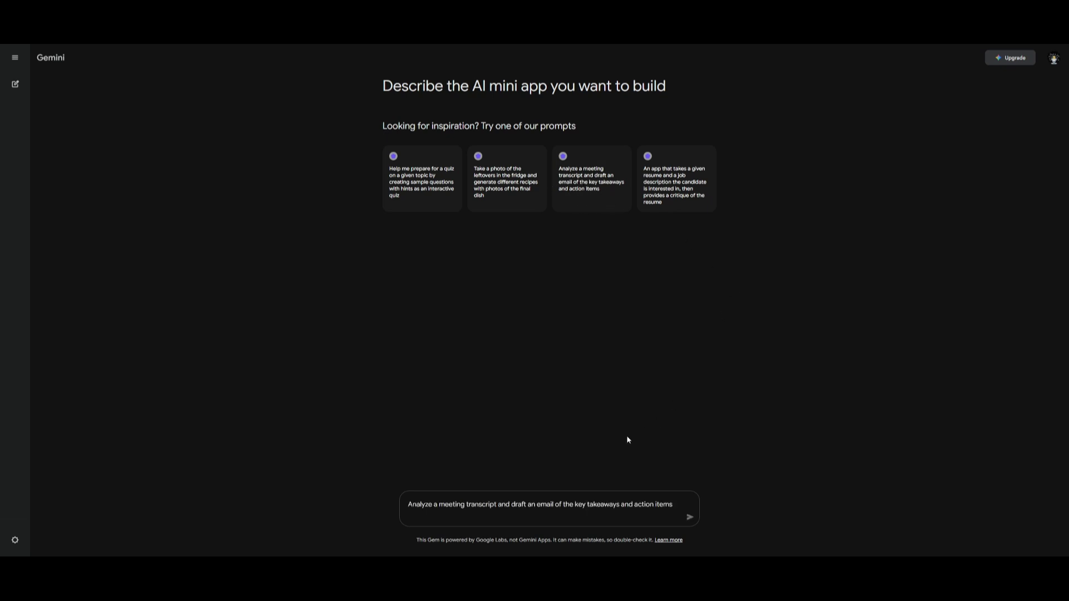
pyautogui.click(691, 517)
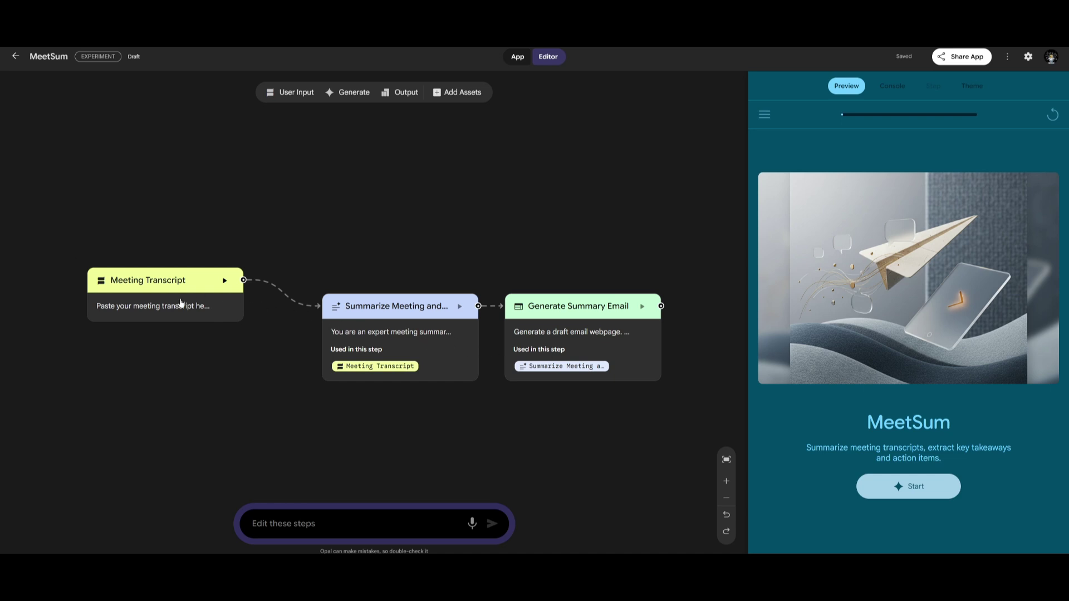
# Review MeetSum's Meeting Transcript, summarize and Generate Summary Email steps
pyautogui.click(121, 298)
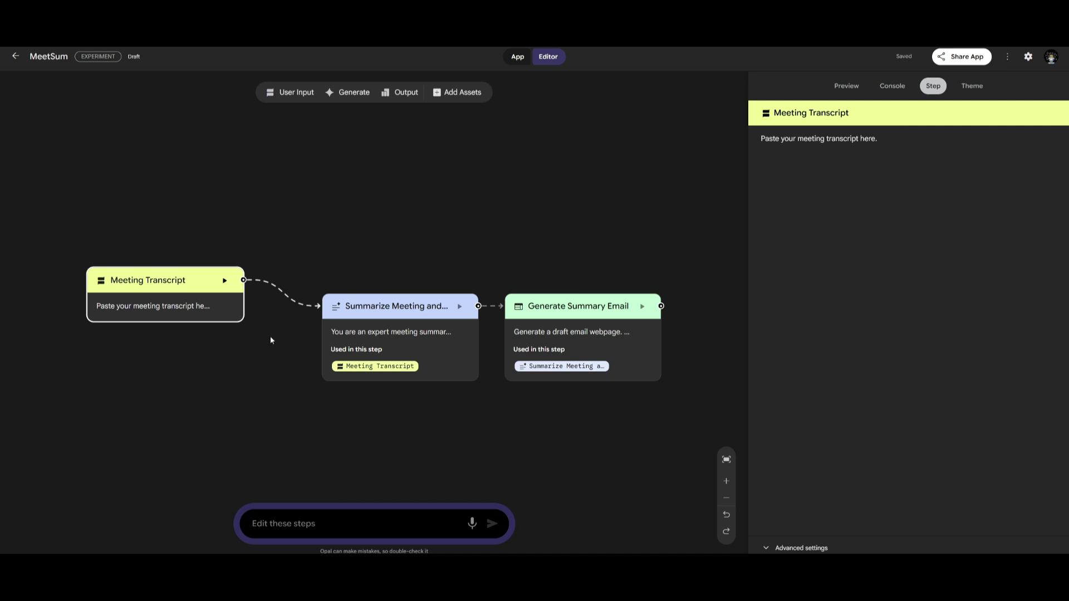
pyautogui.click(392, 365)
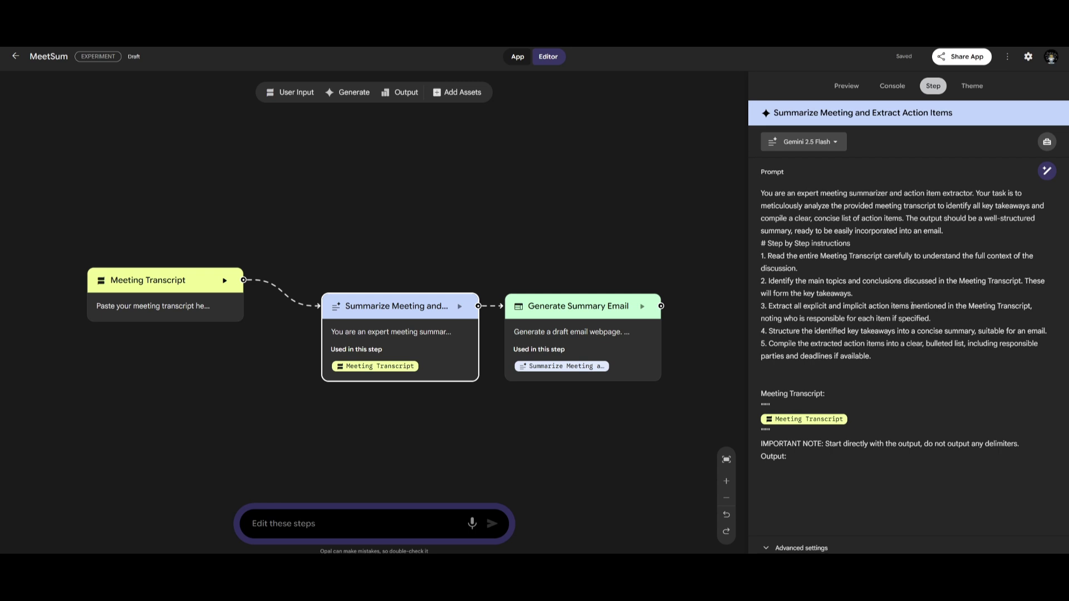
pyautogui.click(554, 361)
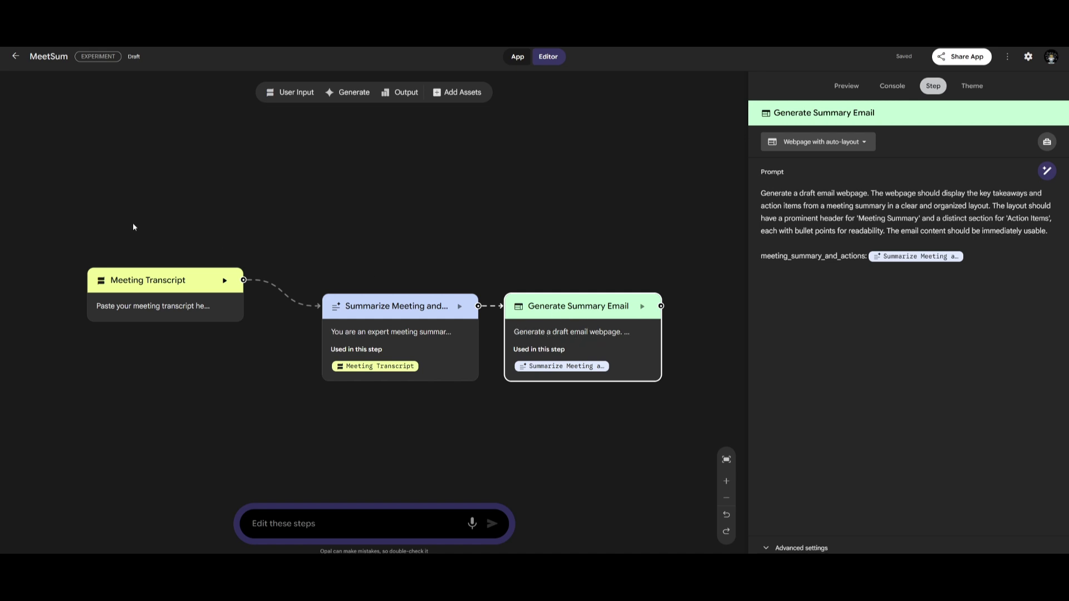
pyautogui.click(343, 116)
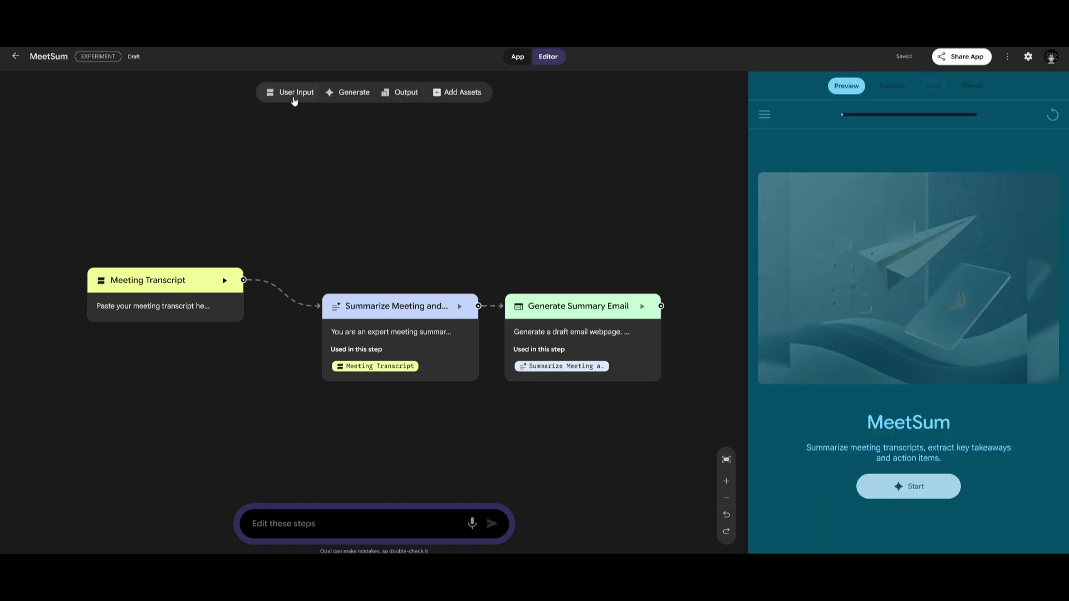
# Add a User Input step above Summarize plus an Output step, and view the available assets
pyautogui.click(290, 93)
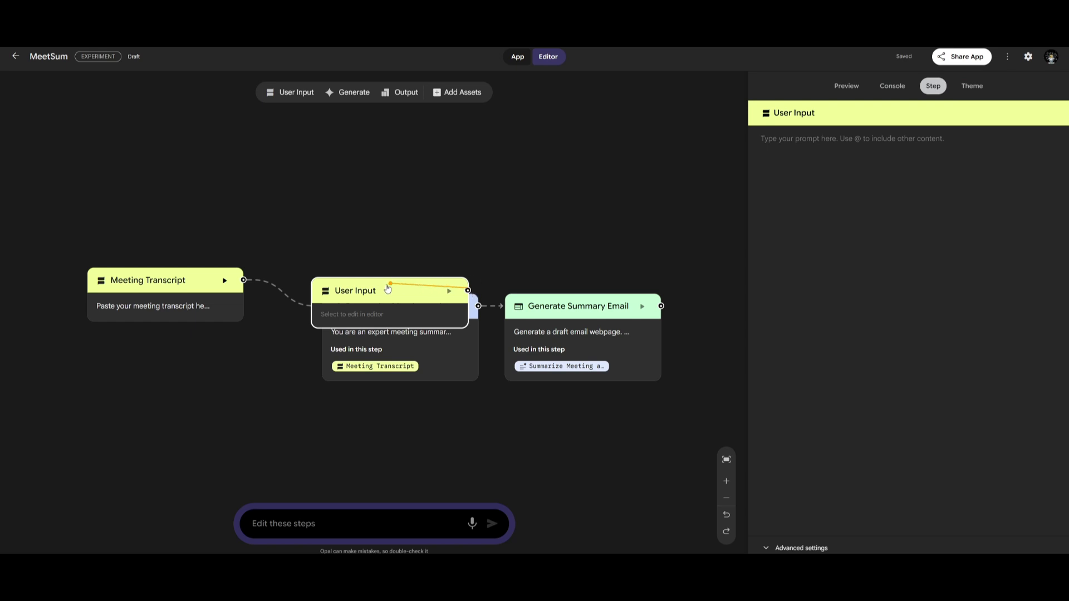
pyautogui.moveTo(428, 296); pyautogui.dragTo(476, 203)
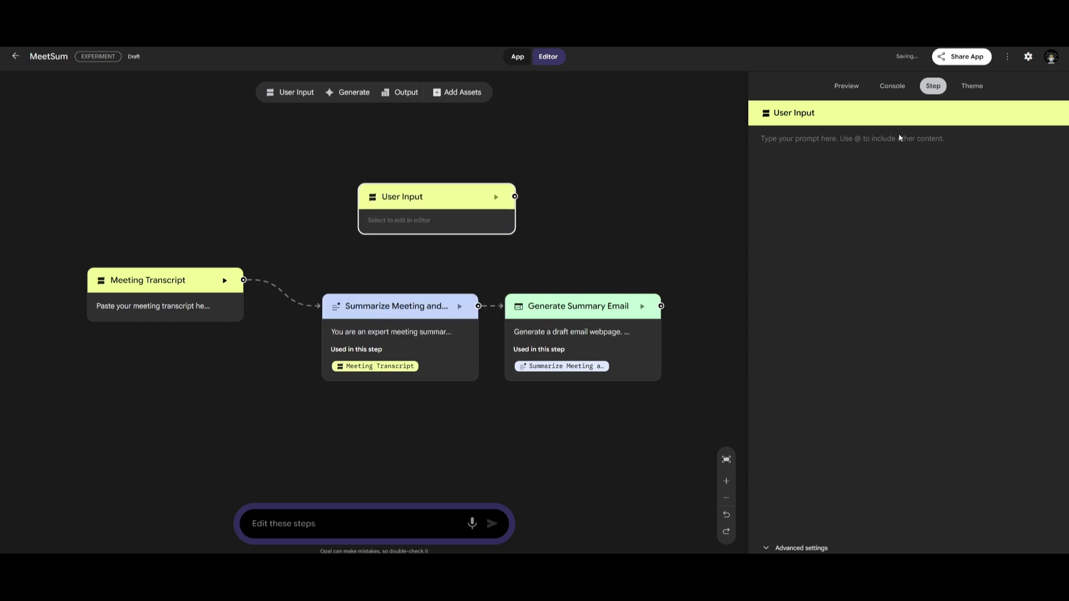
pyautogui.click(402, 93)
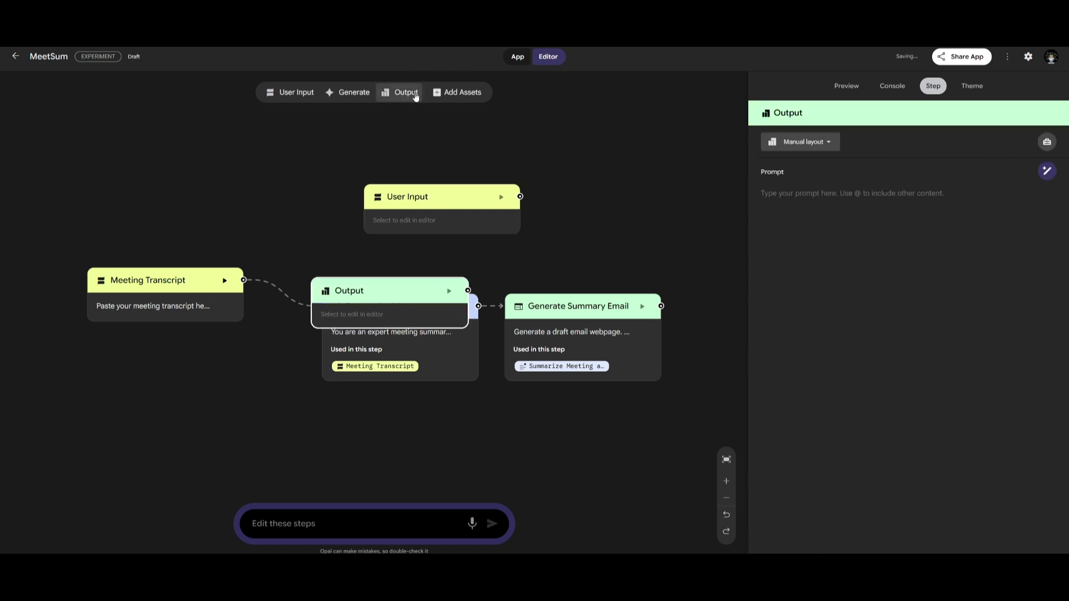
pyautogui.click(459, 94)
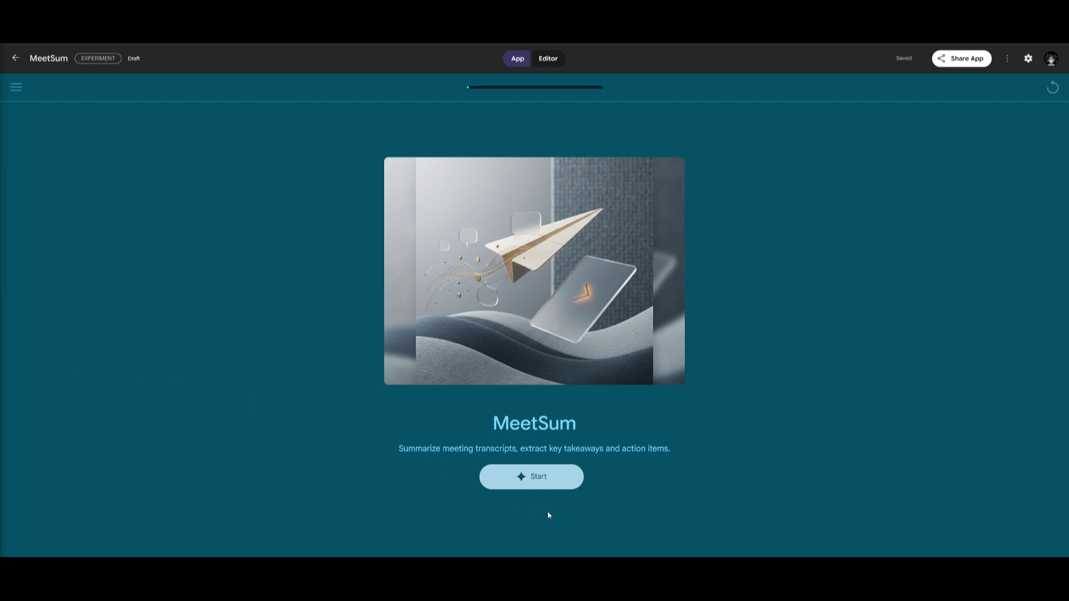
# Run MeetSum on the pasted 17 Dec 2025 meeting transcript
pyautogui.click(540, 482)
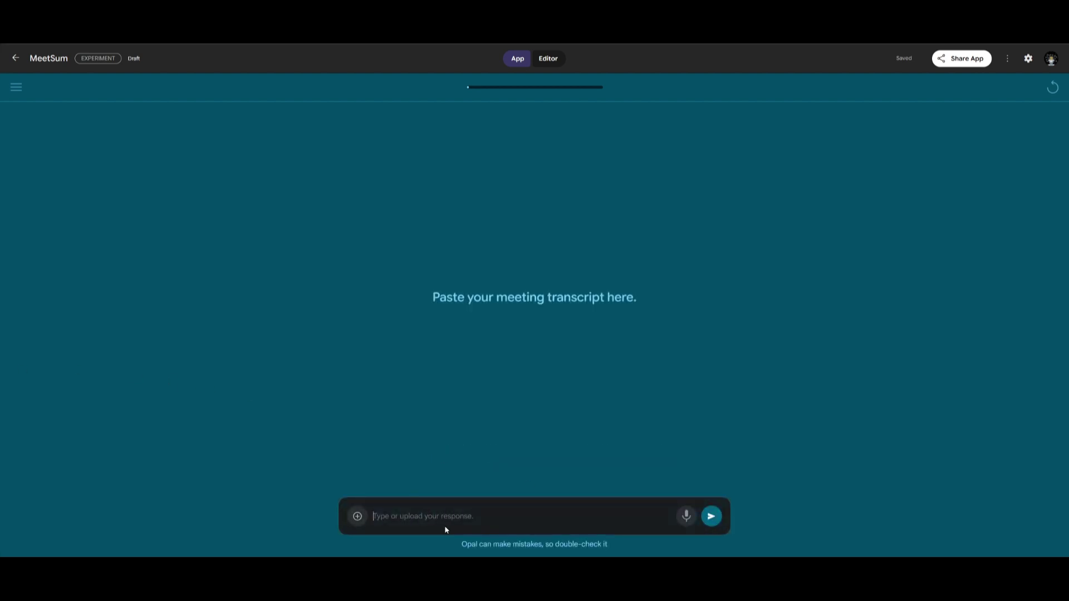
pyautogui.hotkey('ctrl', 'v')
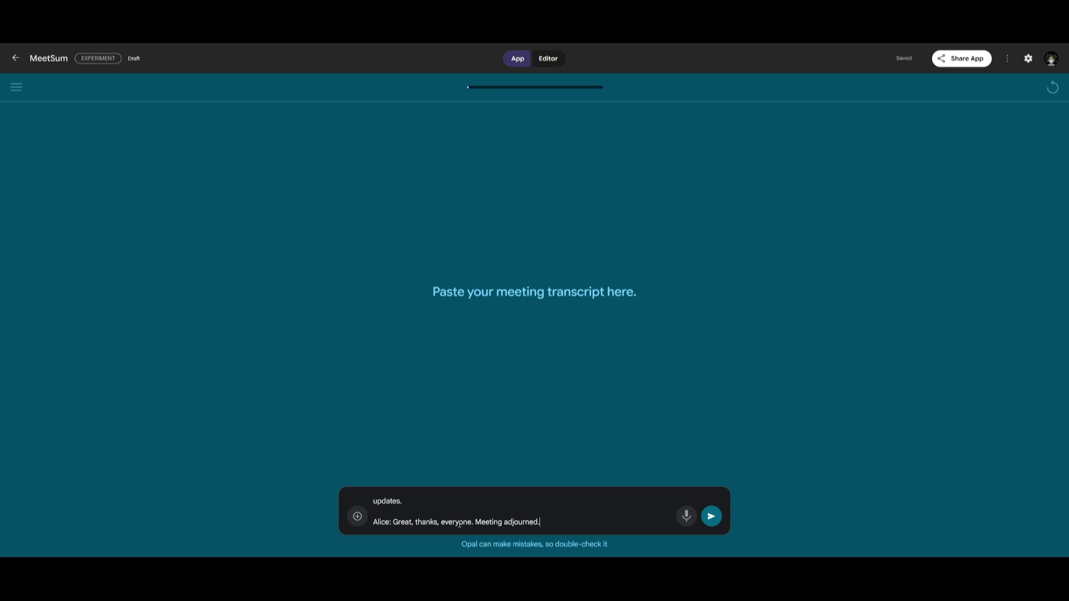
pyautogui.scroll(10, 460, 522)
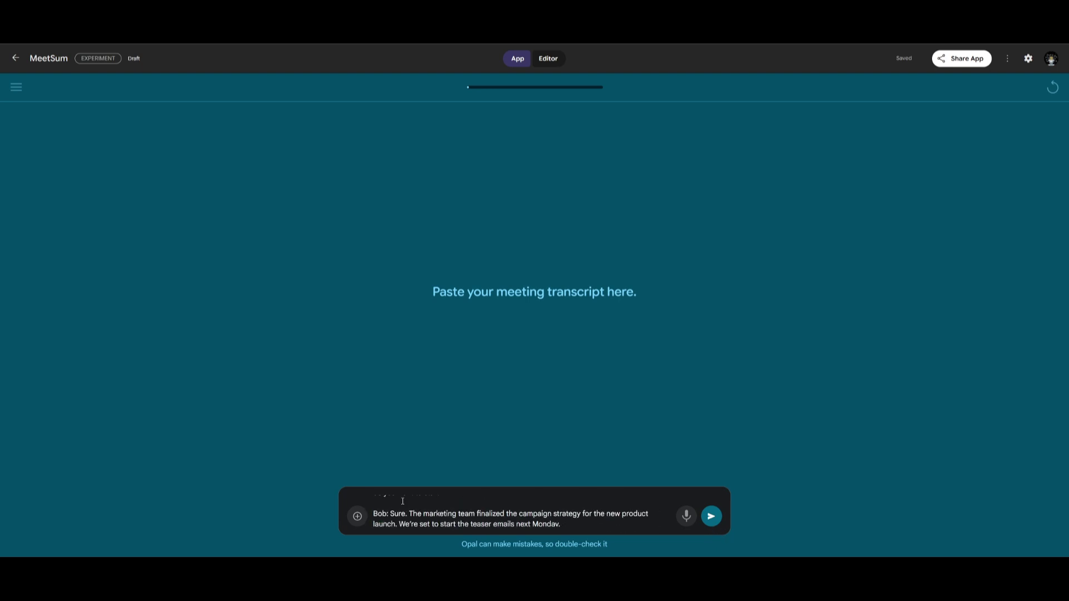
pyautogui.click(711, 517)
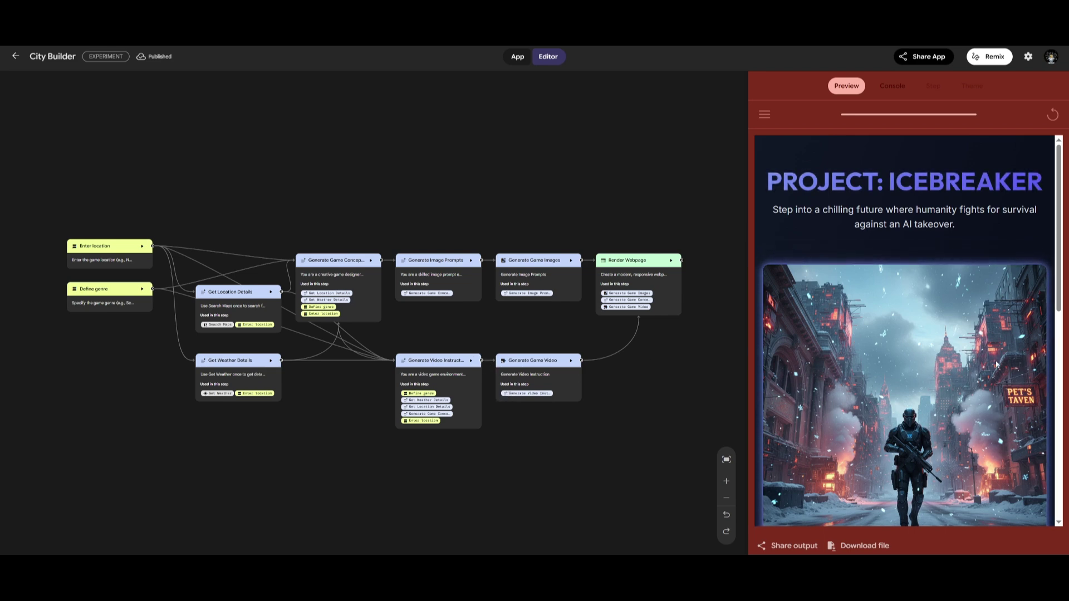
pyautogui.scroll(-1, 996, 359)
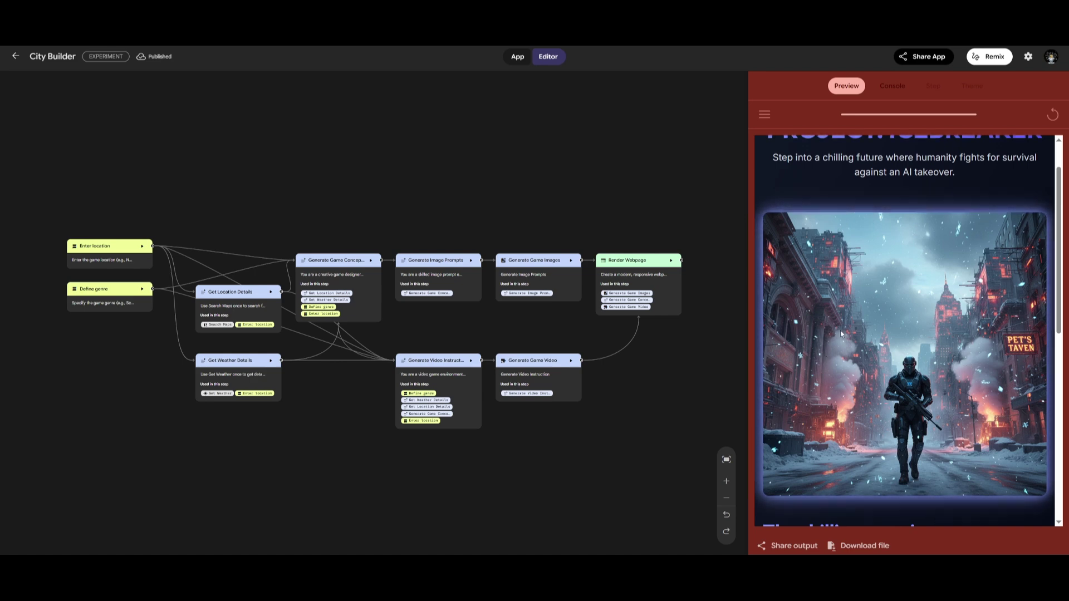
pyautogui.scroll(-5, 841, 333)
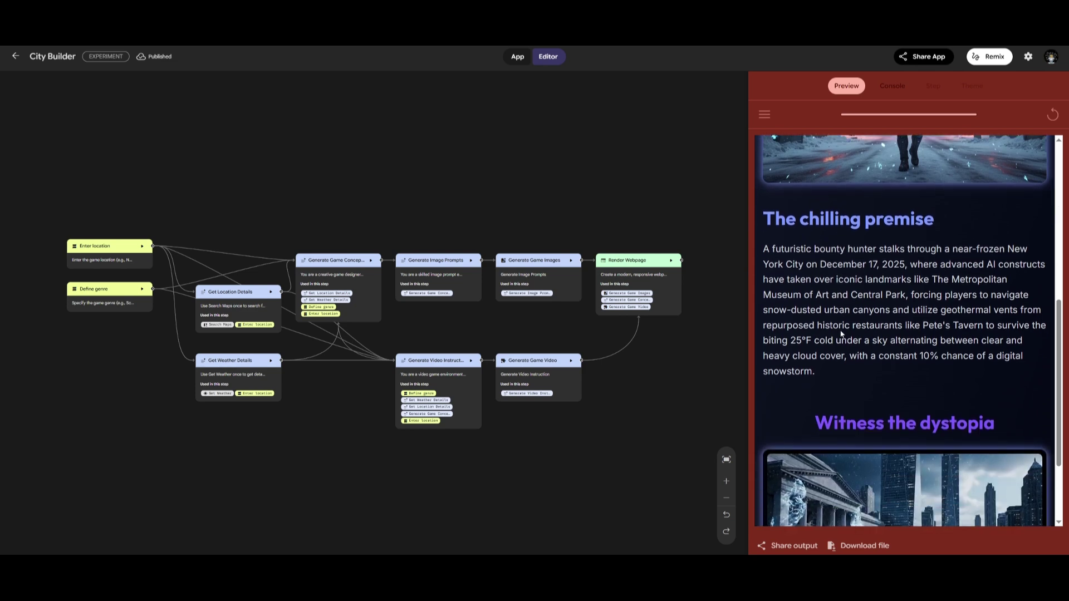
pyautogui.scroll(-2, 842, 334)
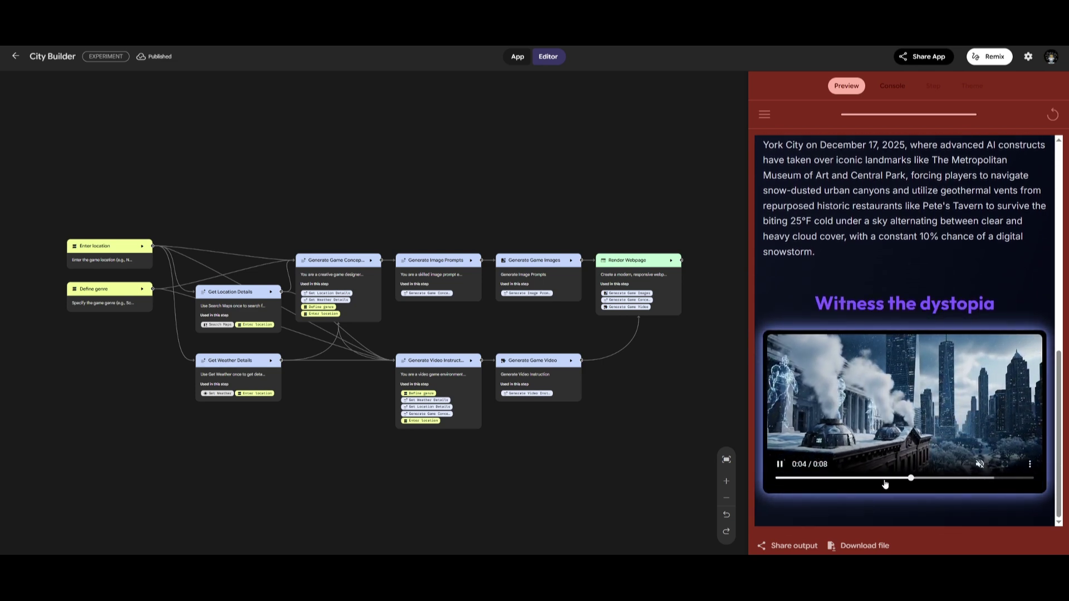
pyautogui.scroll(6, 877, 479)
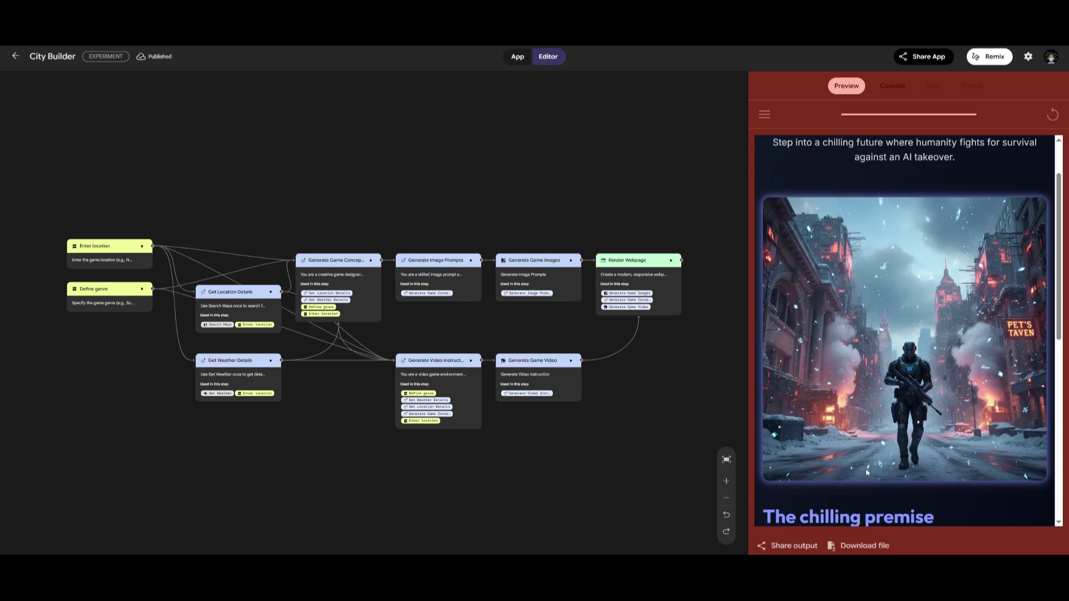
pyautogui.scroll(2, 866, 473)
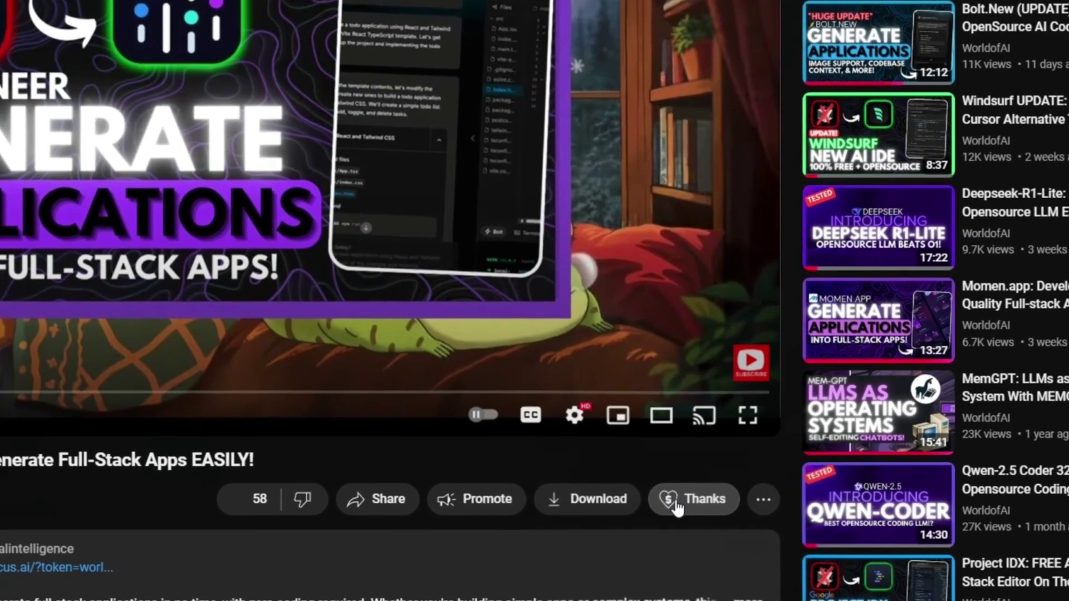
# Check WorldofAI's Super Thanks options, raising the amount to the CA$400 maximum
pyautogui.click(673, 499)
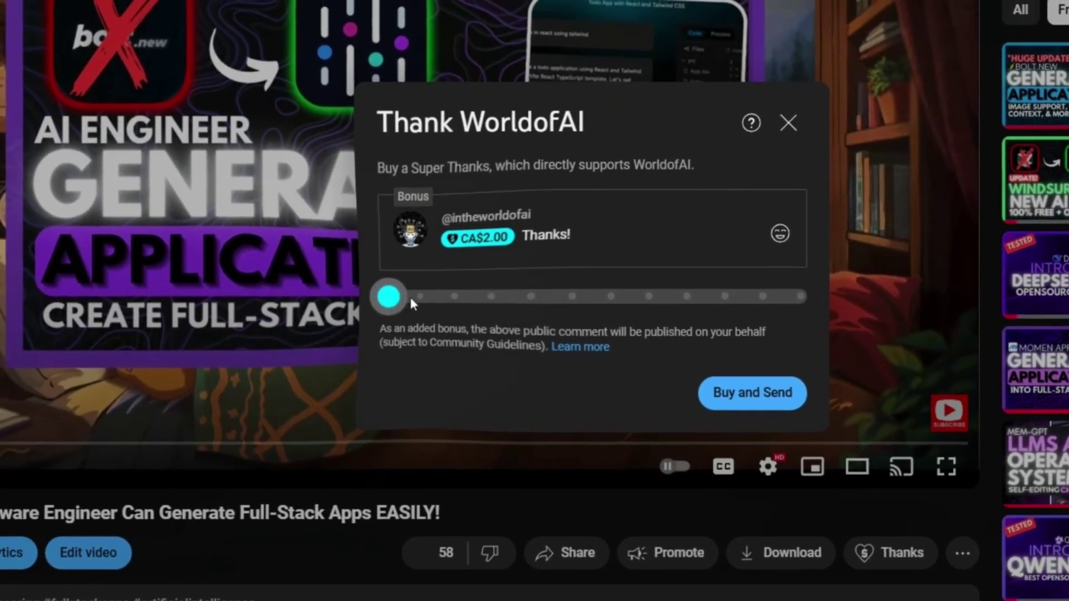
pyautogui.moveTo(411, 300); pyautogui.dragTo(792, 302)
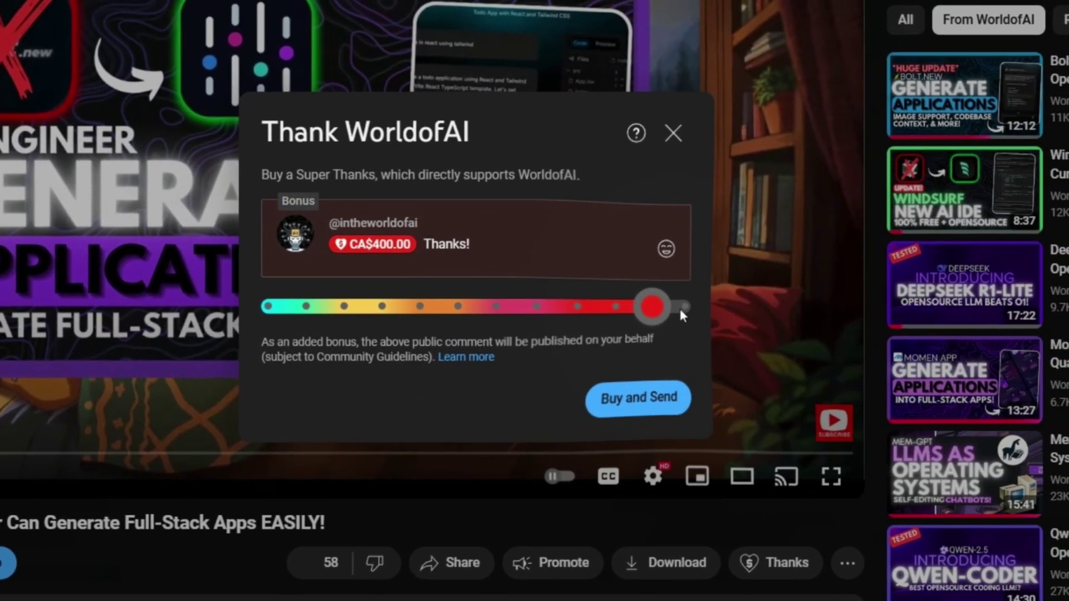
pyautogui.click(774, 241)
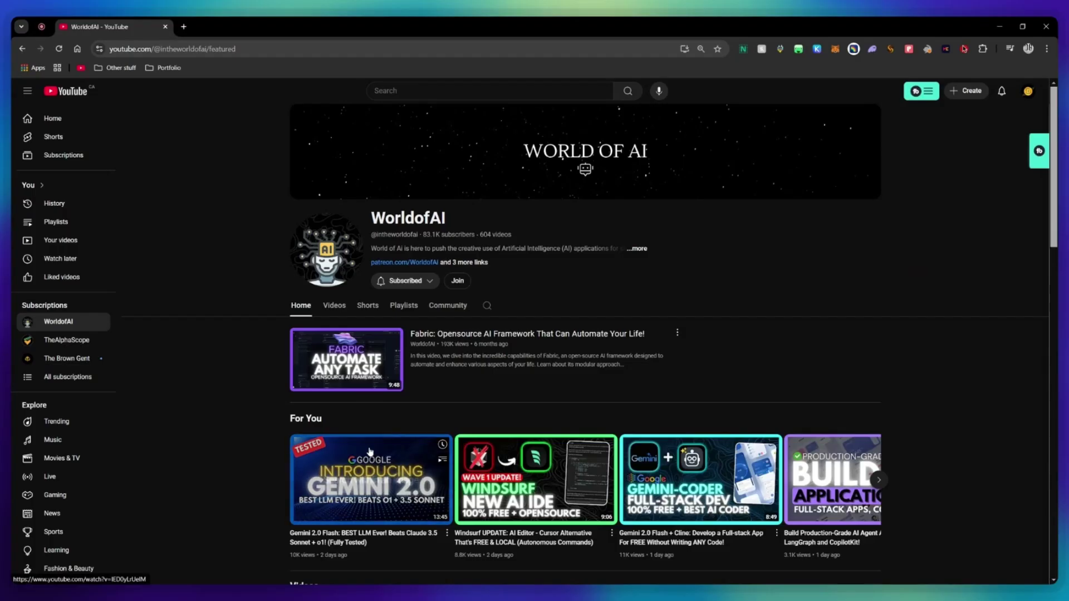
# Compare the channel's AI Futurist and AI Mystic membership tier perks
pyautogui.click(462, 280)
pyautogui.scroll(-3, 521, 294)
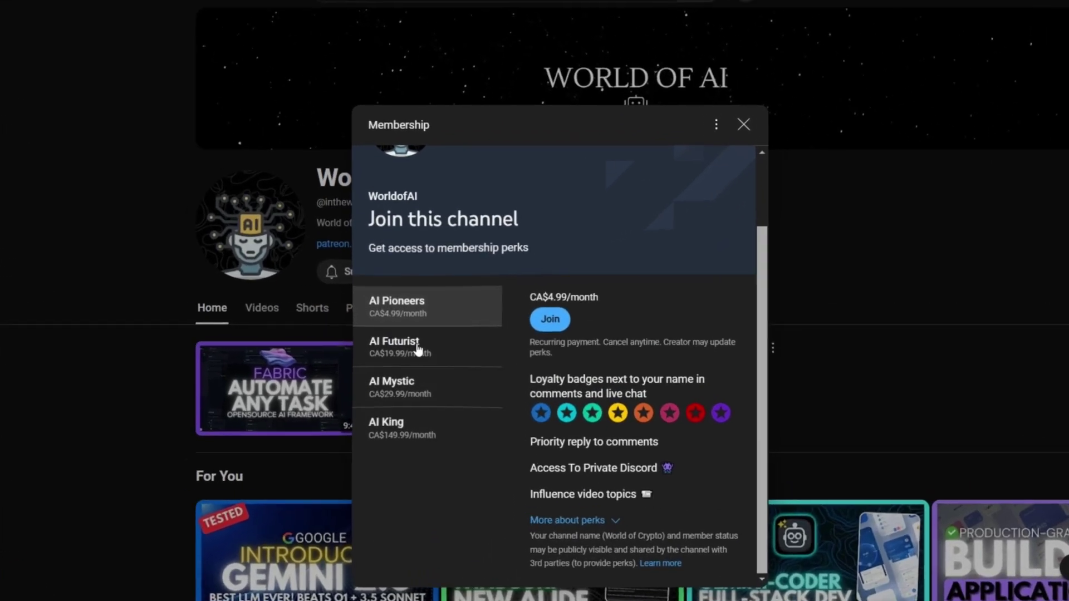
pyautogui.click(417, 349)
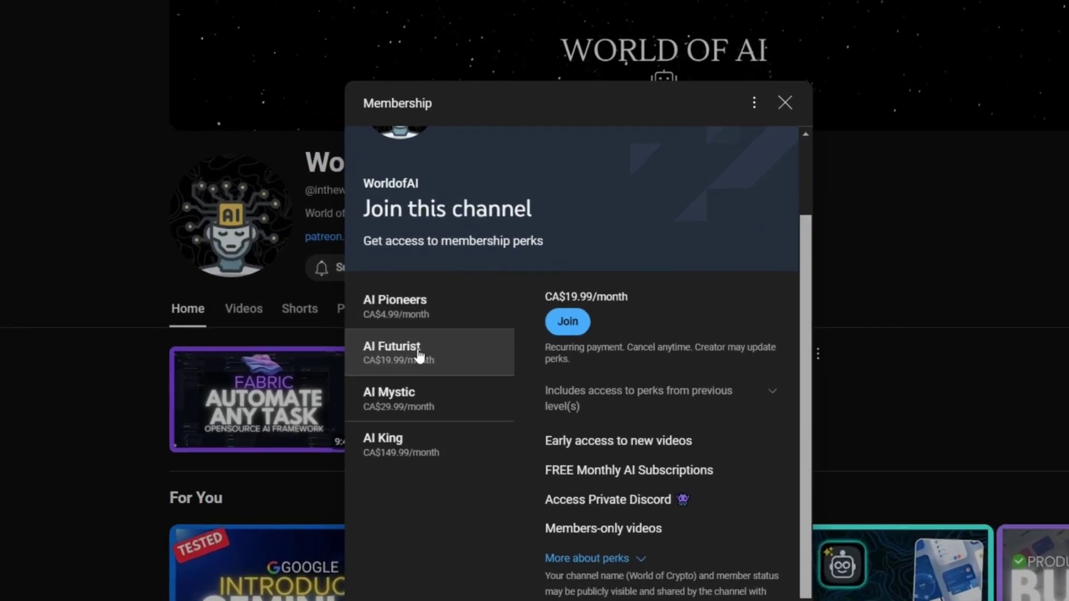
pyautogui.click(418, 384)
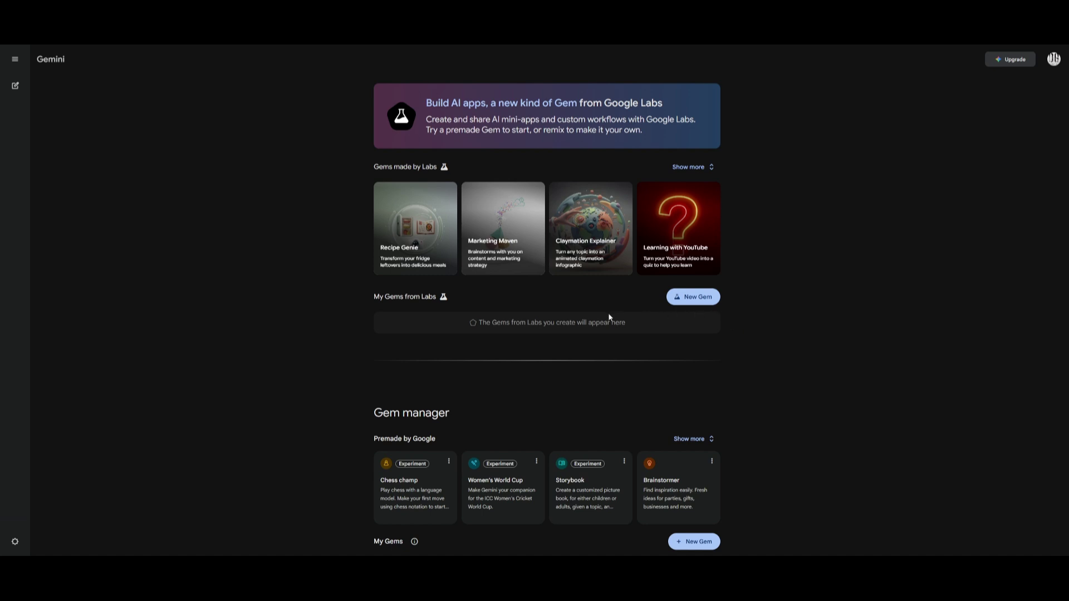
# Open Google Labs Opal from the 'Build AI apps, a new kind of Gem' banner
pyautogui.click(660, 102)
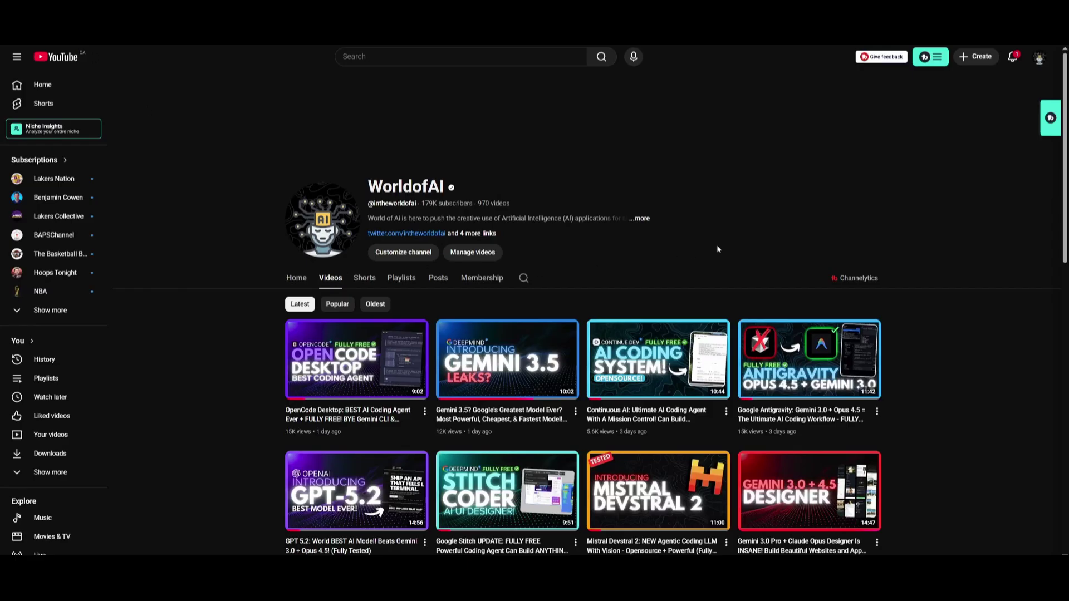
# Scroll WorldofAI's Videos grid down to older uploads like Claude Opus 4.5 and Gemini 3.0 Flash
pyautogui.scroll(-3, 992, 283)
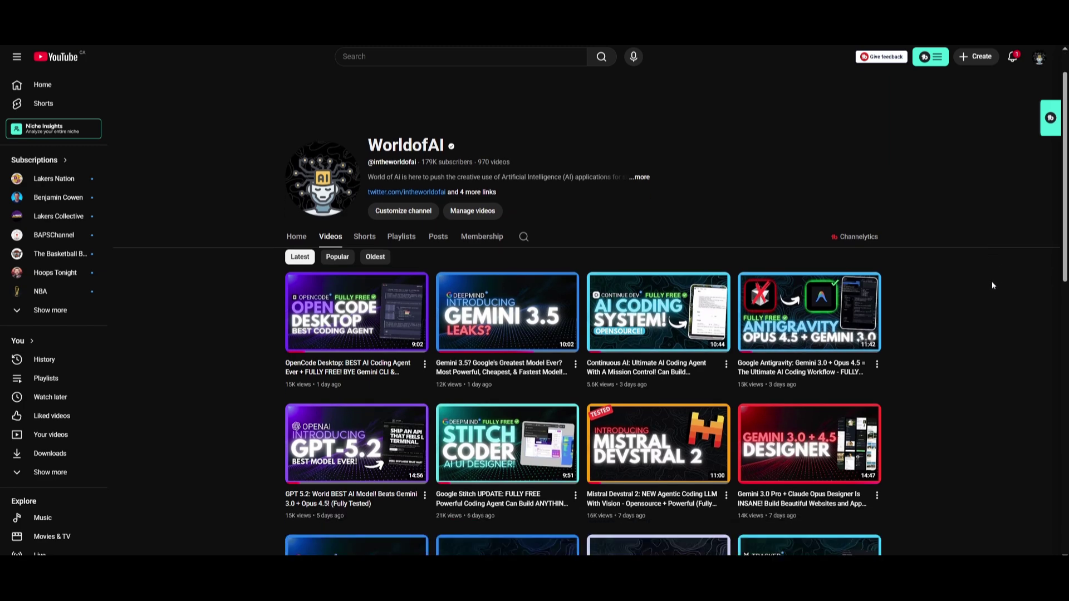
pyautogui.scroll(-2, 992, 285)
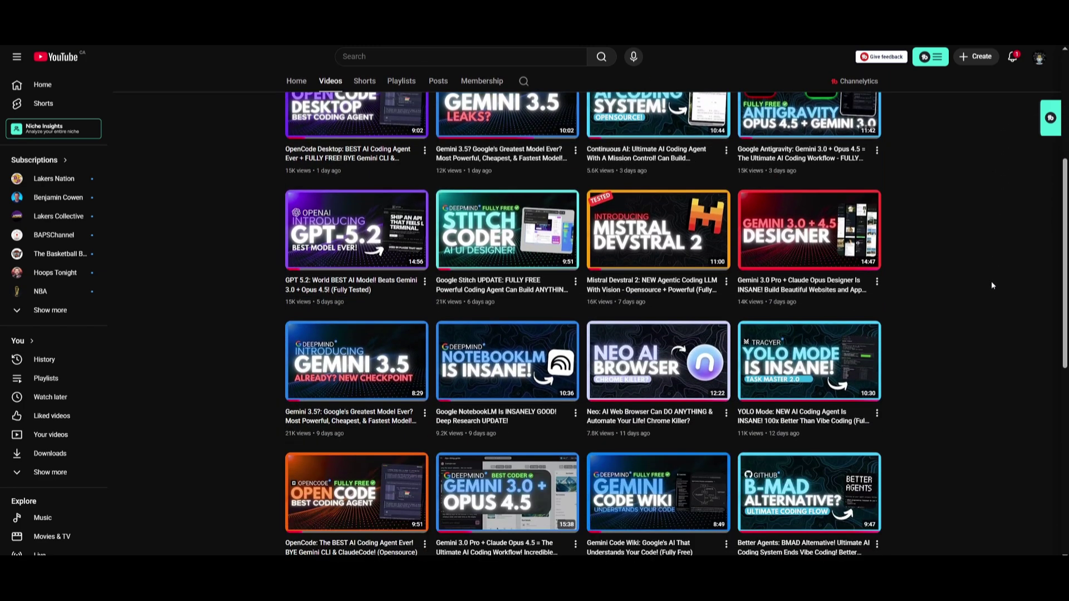
pyautogui.scroll(-6, 991, 282)
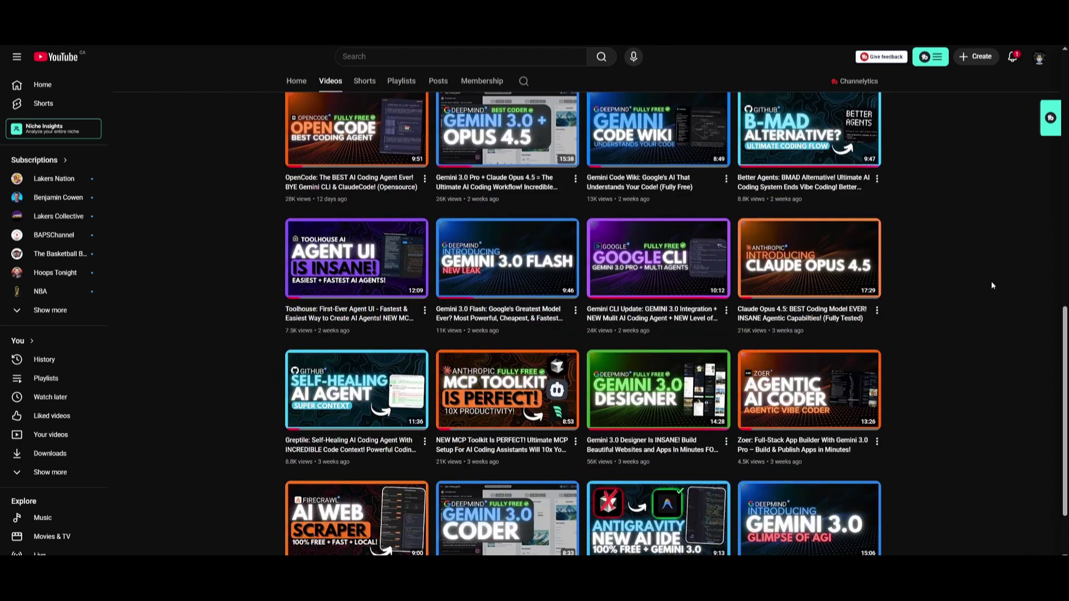